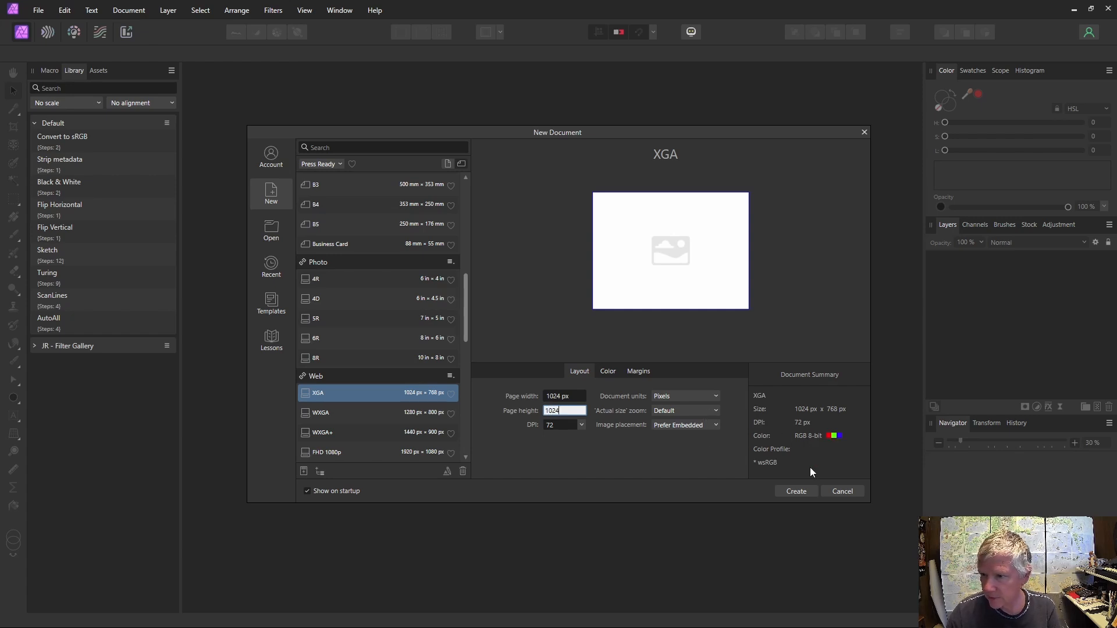
# Create the 1024 × 1024 px document and flood fill the blank canvas with black.
pyautogui.click(796, 492)
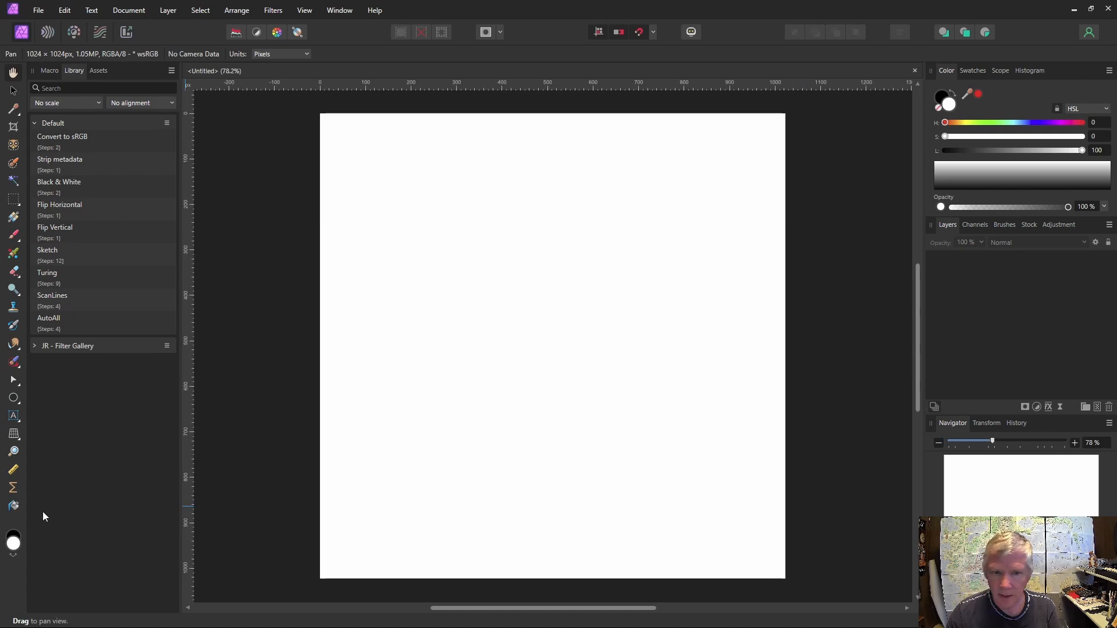
pyautogui.click(19, 537)
pyautogui.click(14, 506)
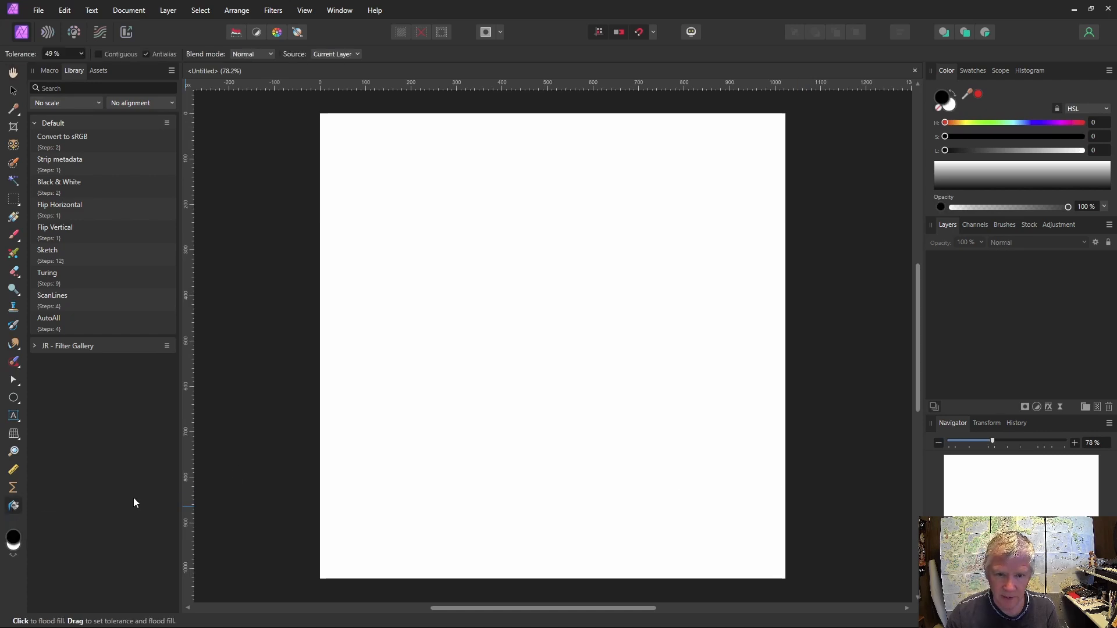
pyautogui.click(460, 411)
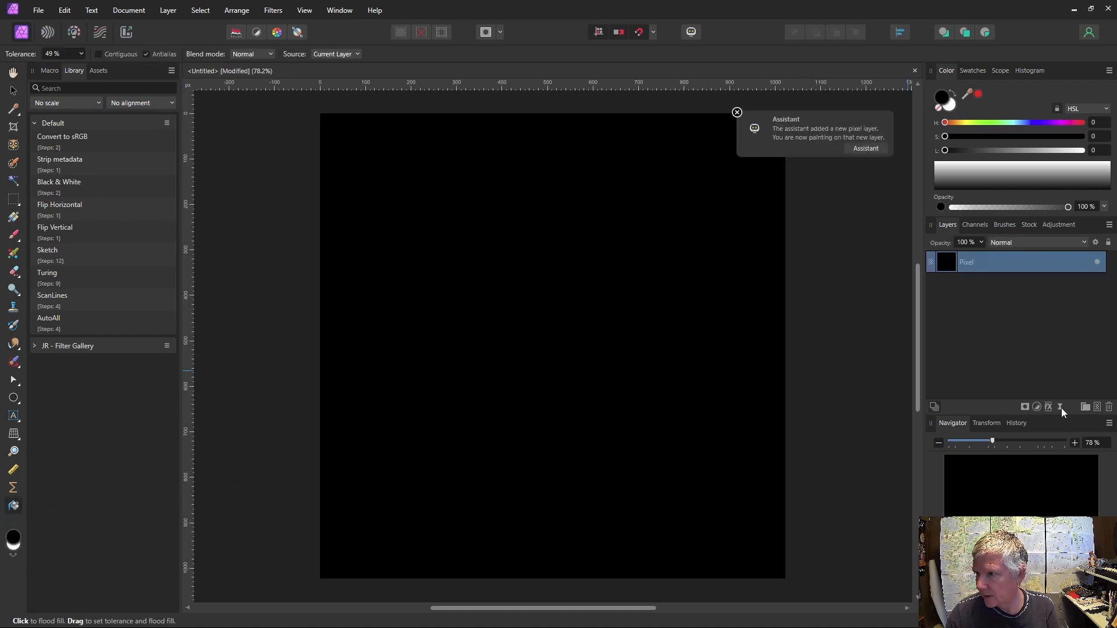
# Add a live Procedural Texture filter to the black pixel layer and give it a new equation row.
pyautogui.click(1059, 407)
pyautogui.scroll(-1, 1009, 361)
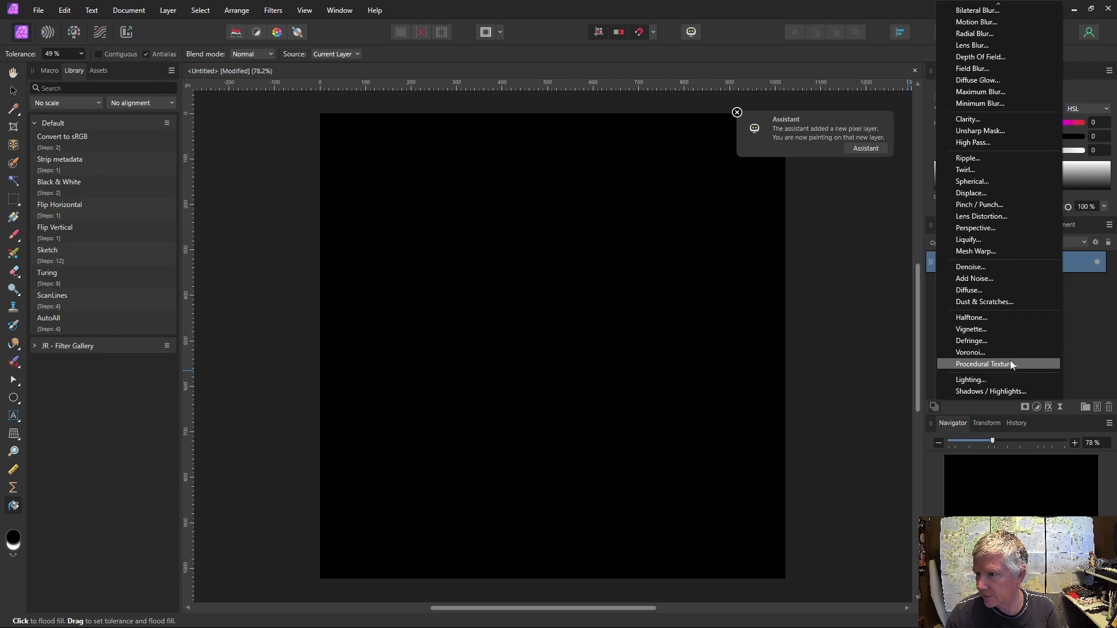
pyautogui.click(1010, 361)
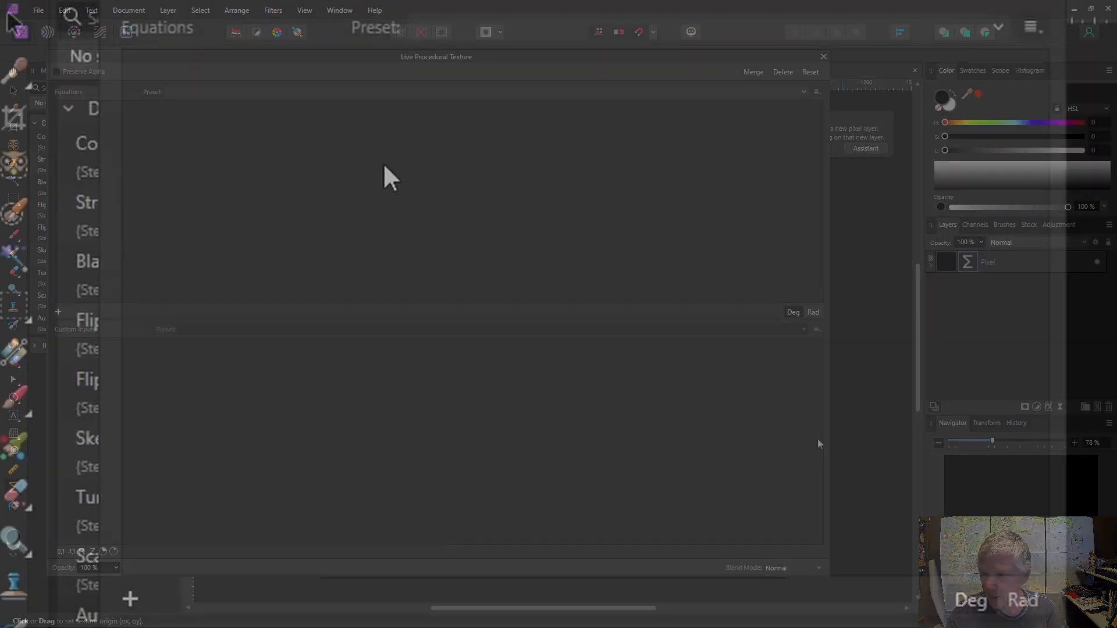
pyautogui.click(129, 598)
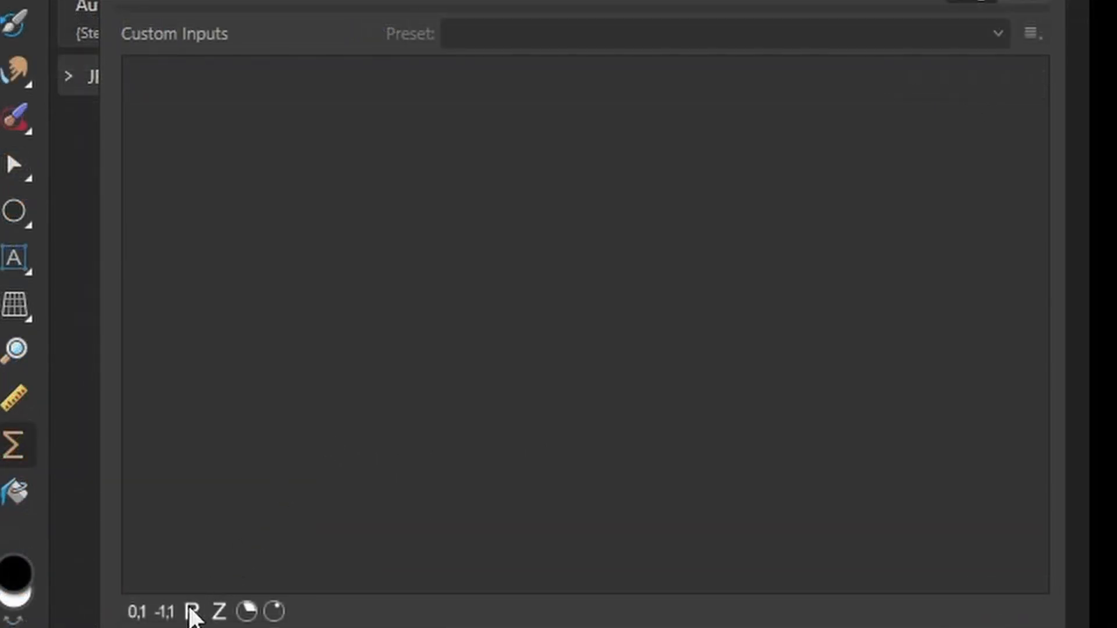
# Add a real-number custom input a with the description Scale and set its value to 4.
pyautogui.click(192, 612)
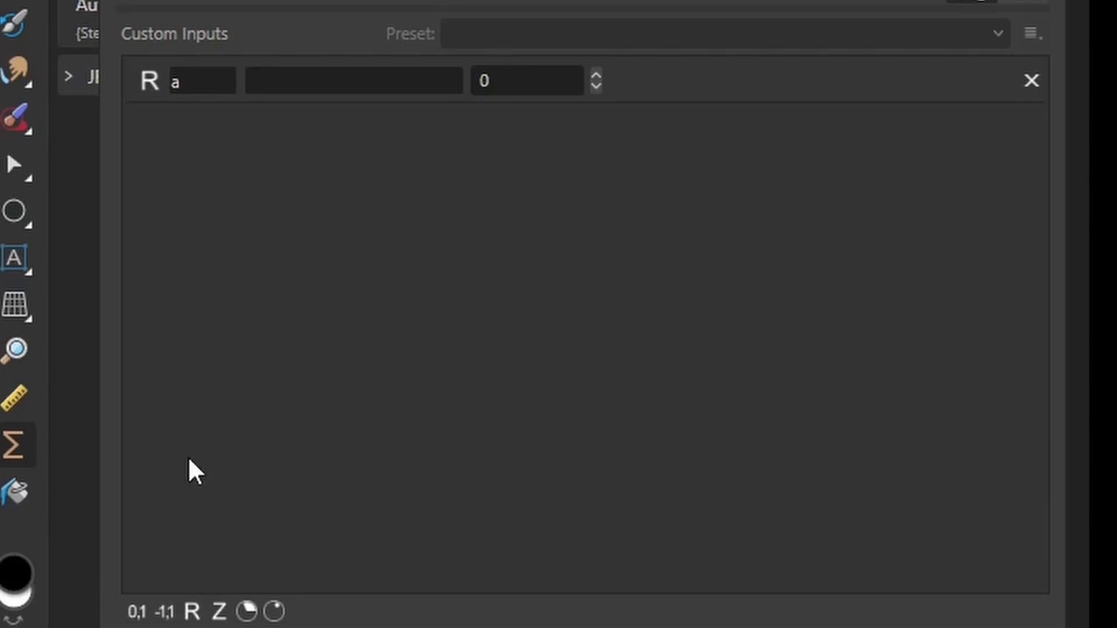
pyautogui.click(314, 82)
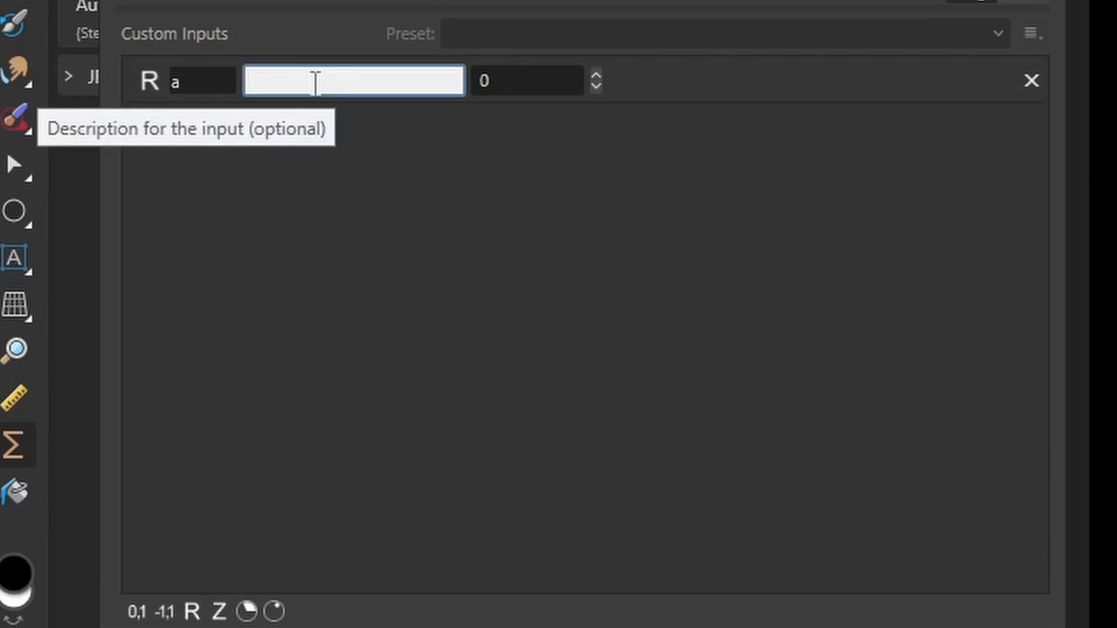
pyautogui.write('Scale')
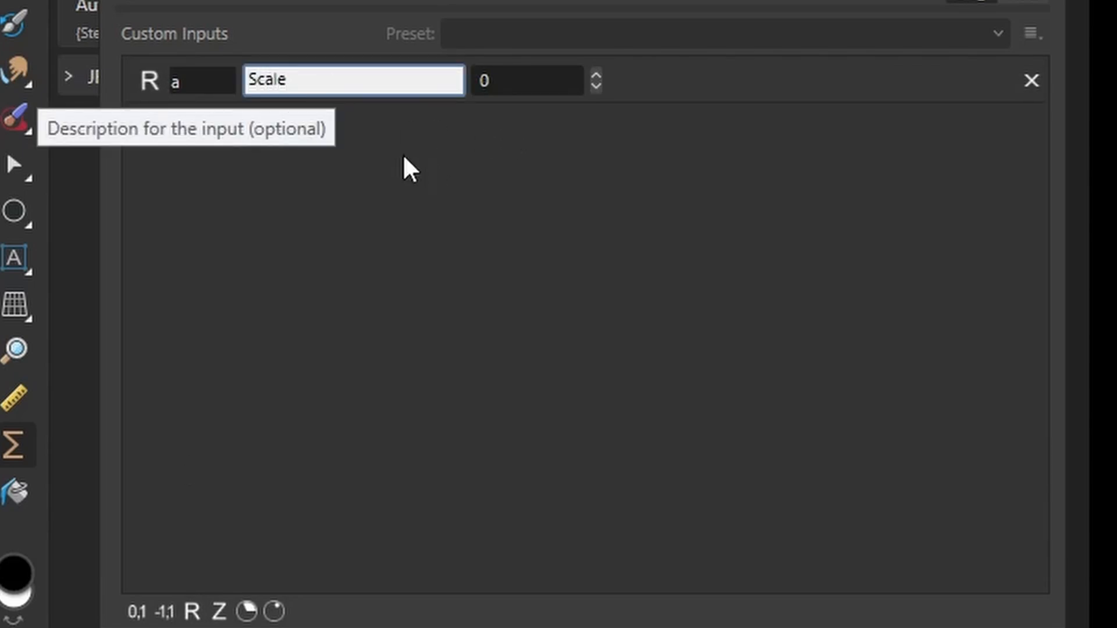
pyautogui.click(561, 234)
pyautogui.click(596, 73)
pyautogui.click(596, 72)
pyautogui.click(595, 72)
pyautogui.click(595, 72)
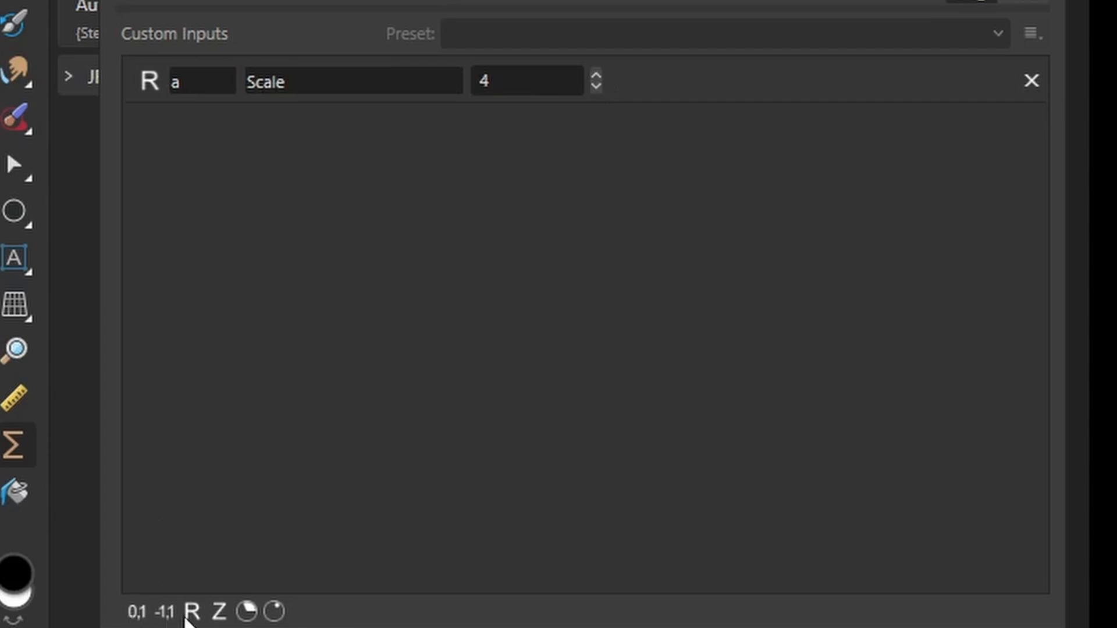
# Add an integer custom input named n with the description Sides and set its value to 5.
pyautogui.click(219, 615)
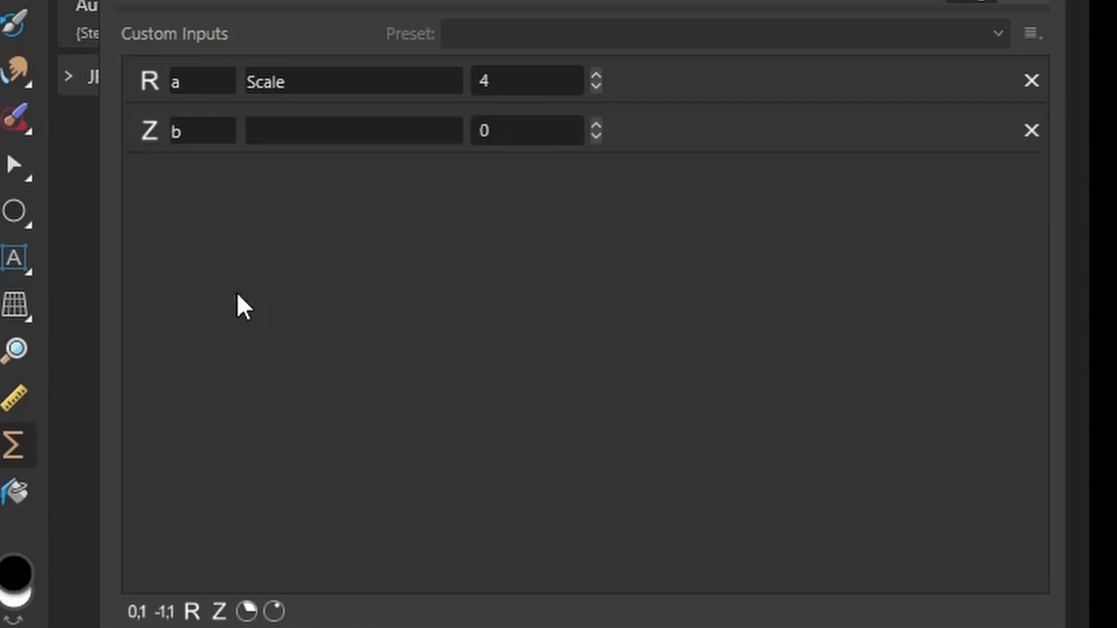
pyautogui.doubleClick(204, 131)
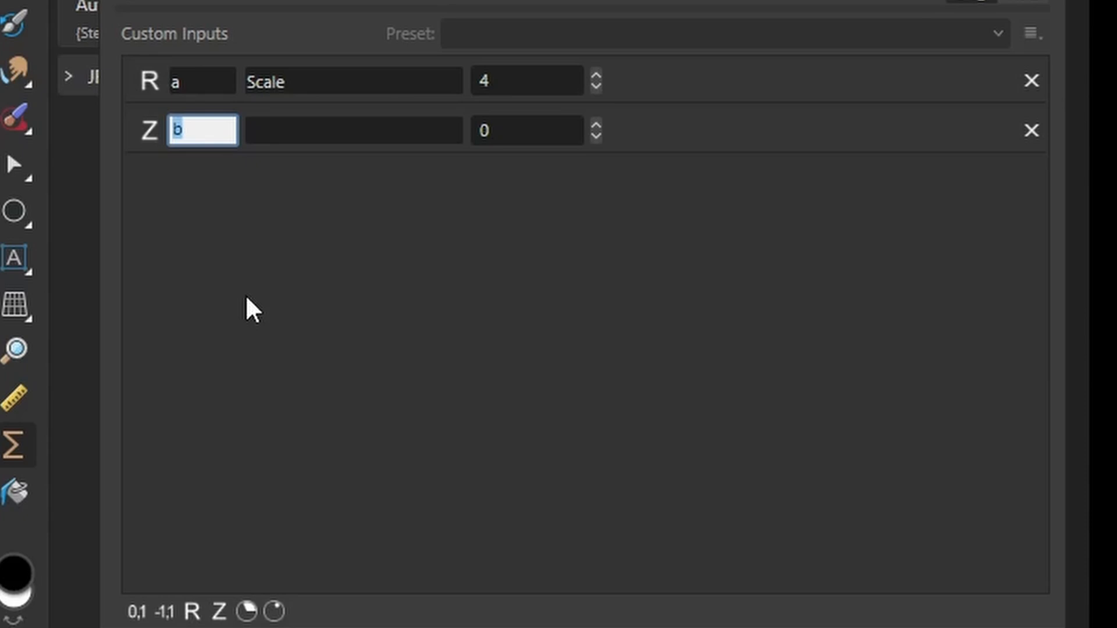
pyautogui.write('n')
pyautogui.click(281, 133)
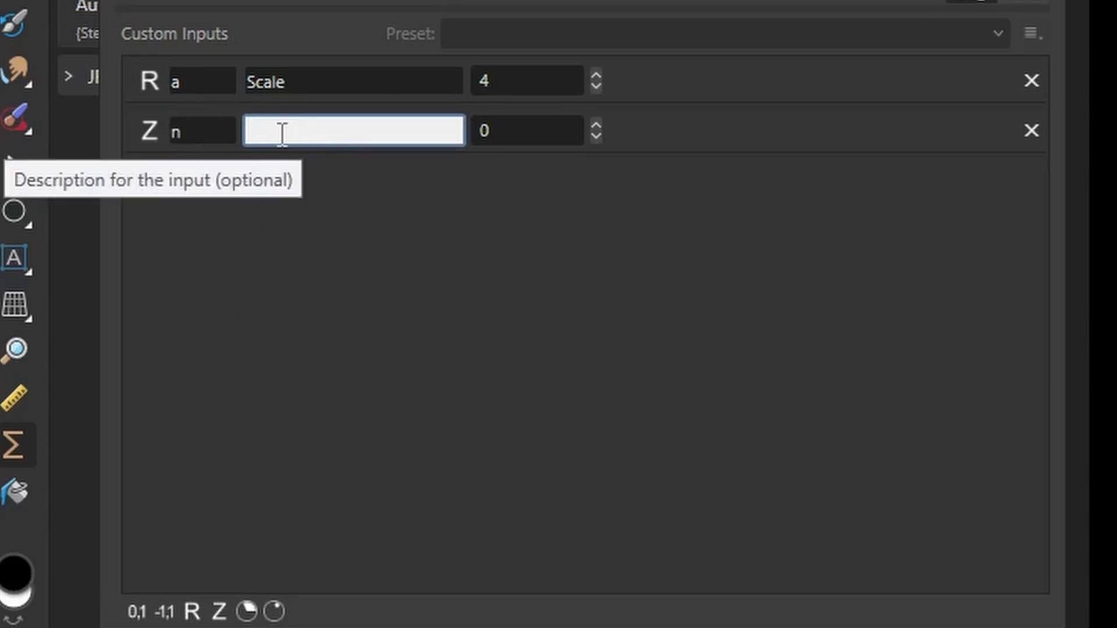
pyautogui.write('Sides')
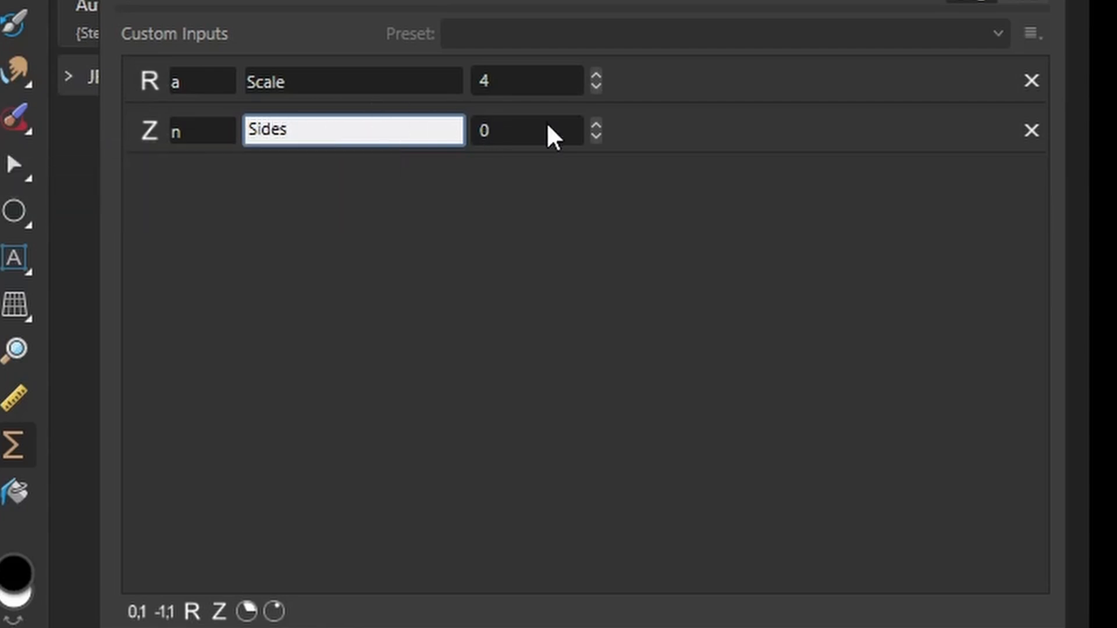
pyautogui.click(600, 126)
pyautogui.click(601, 126)
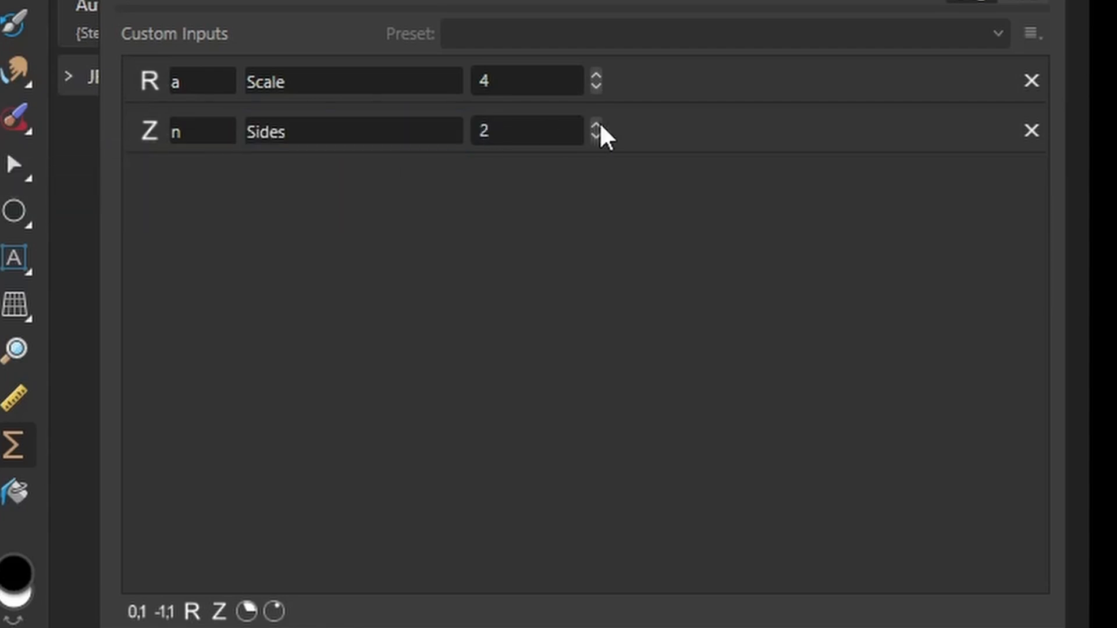
pyautogui.click(600, 125)
pyautogui.click(600, 125)
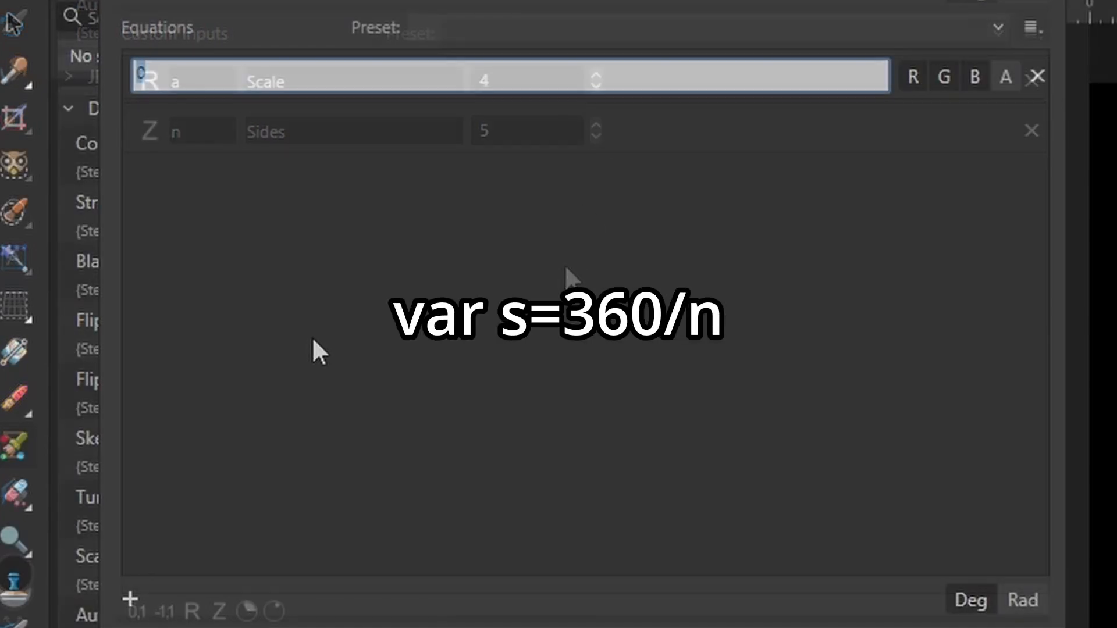
# Begin the equation with the definitions var s=360/n; var v=vec2(rx,ry)*a/w;.
pyautogui.write('var')
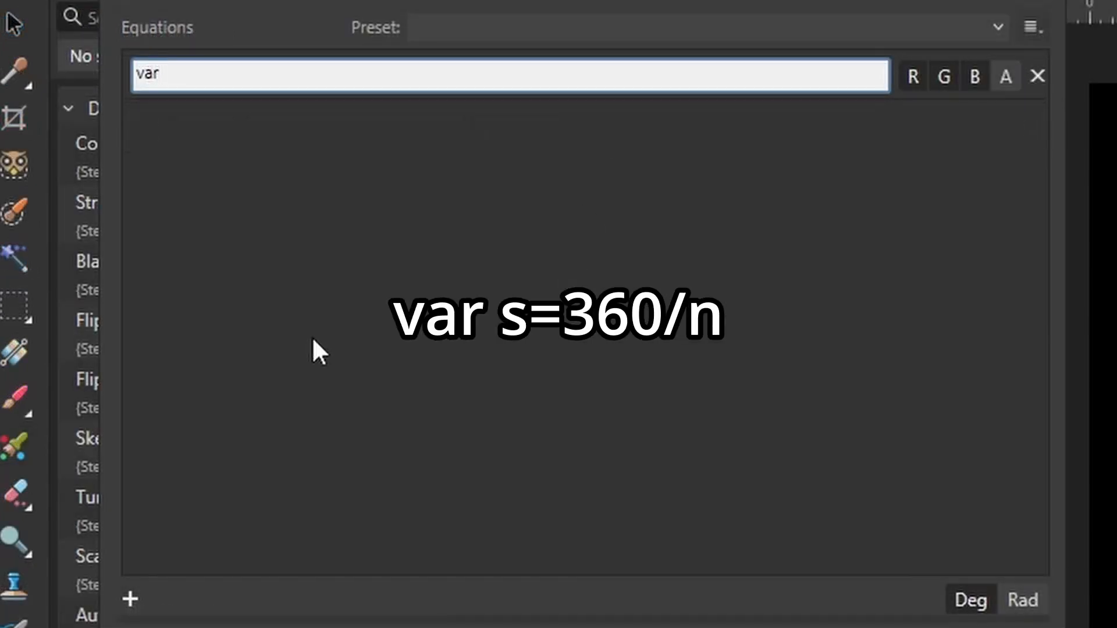
pyautogui.write(' s=360/n;')
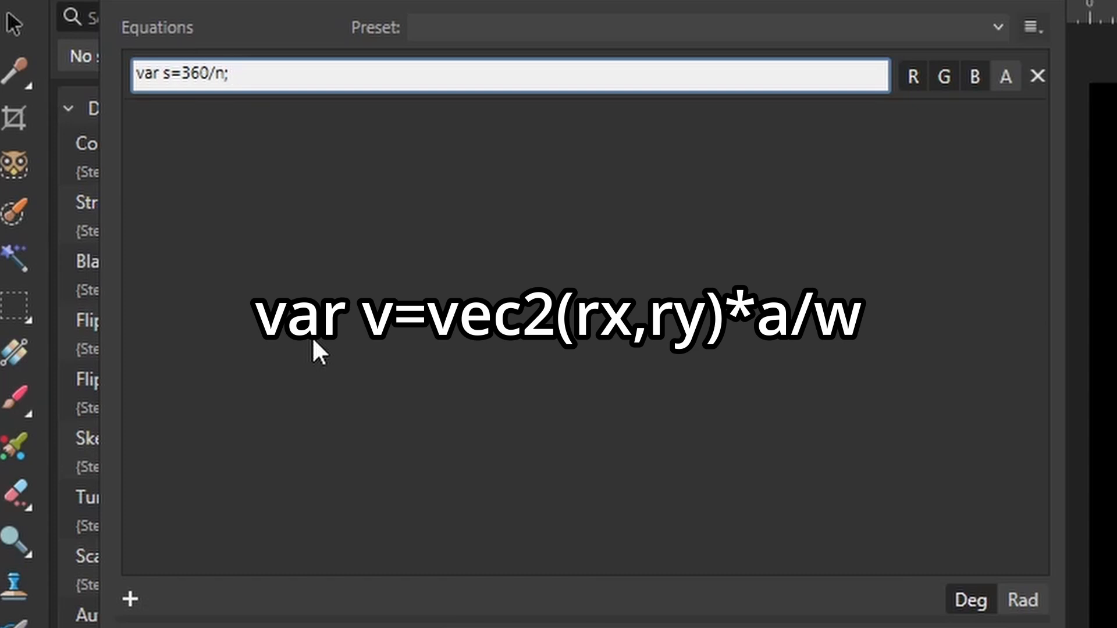
pyautogui.write(' var v=vec2(rx,')
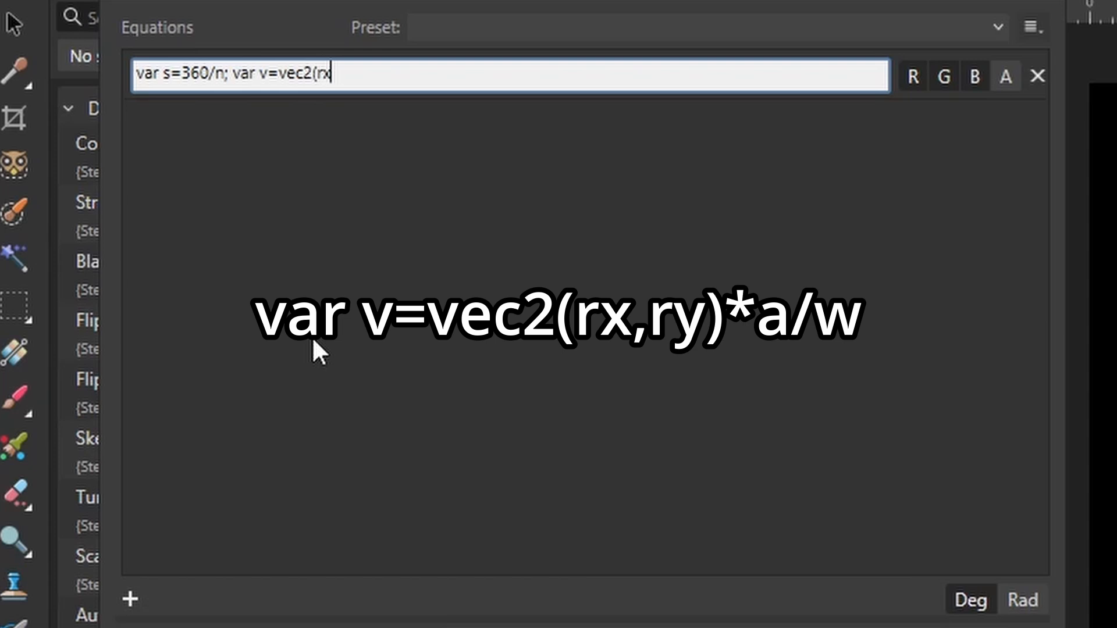
pyautogui.write('ry)*a/w')
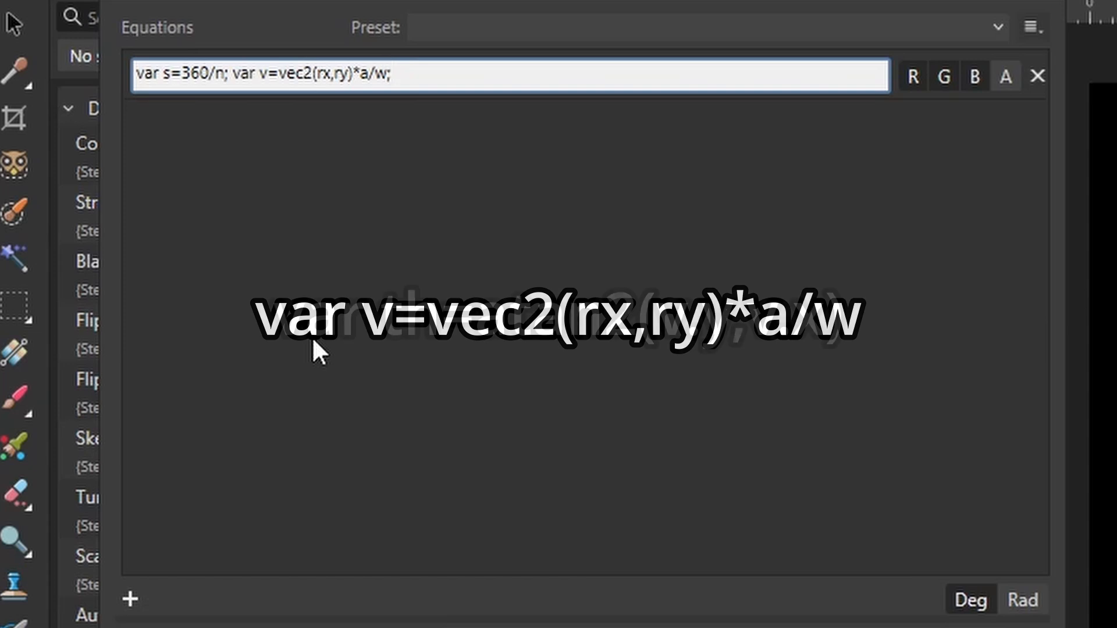
# Append the angle definitions var th=atan2(v.y,v.x); var tp=th-s*floor(th/s+.5); to the equation.
pyautogui.write('var th')
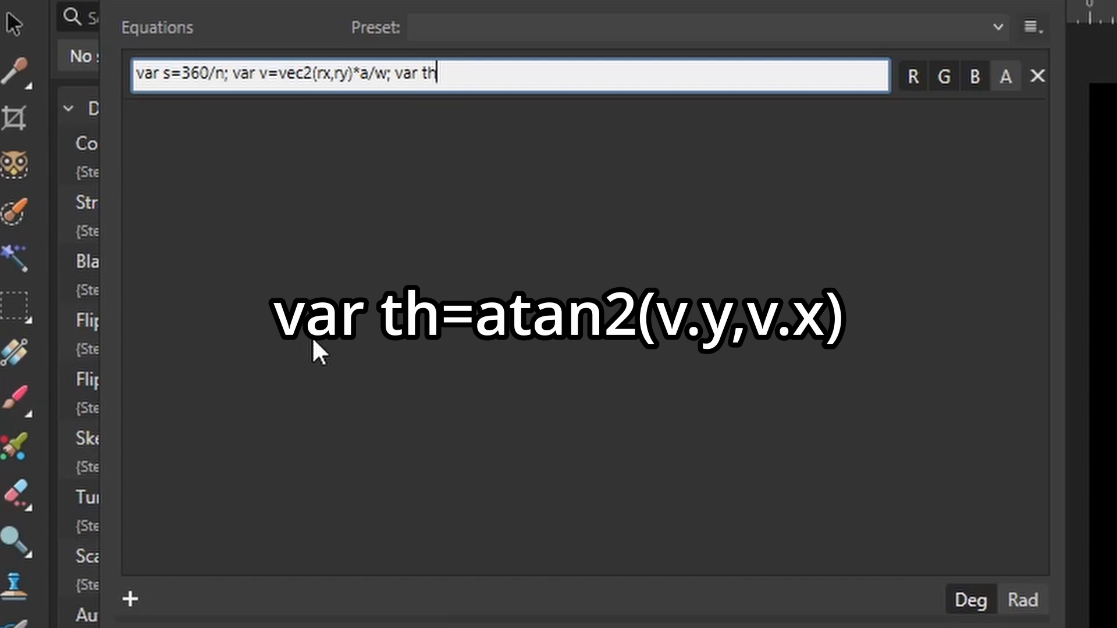
pyautogui.write('=atan2(v')
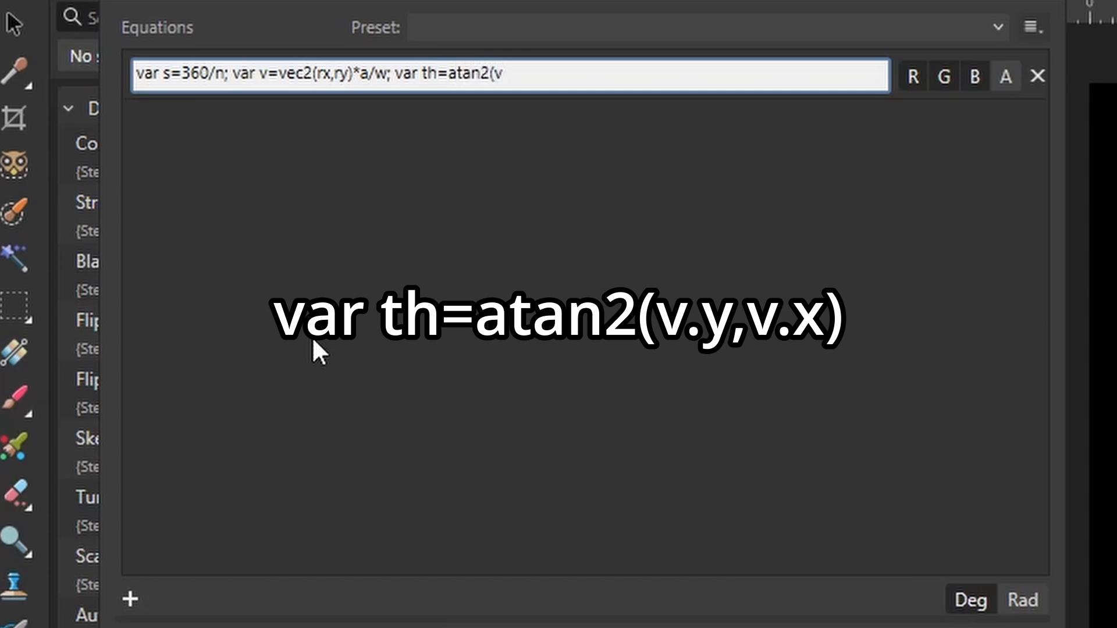
pyautogui.write('.y,v.x);')
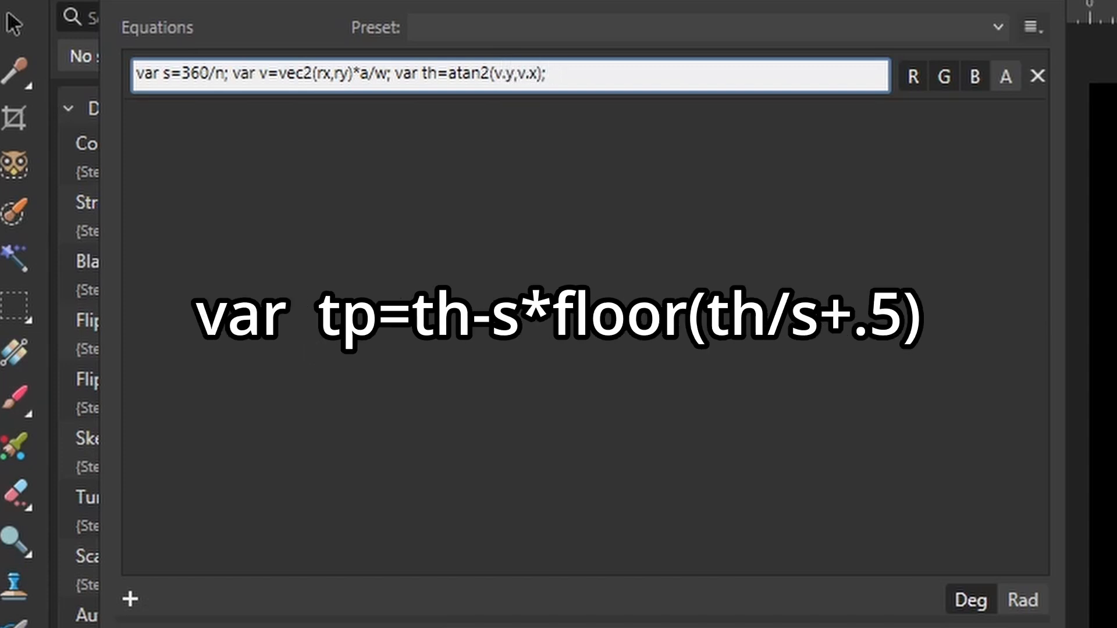
pyautogui.write(' var tp=th-s')
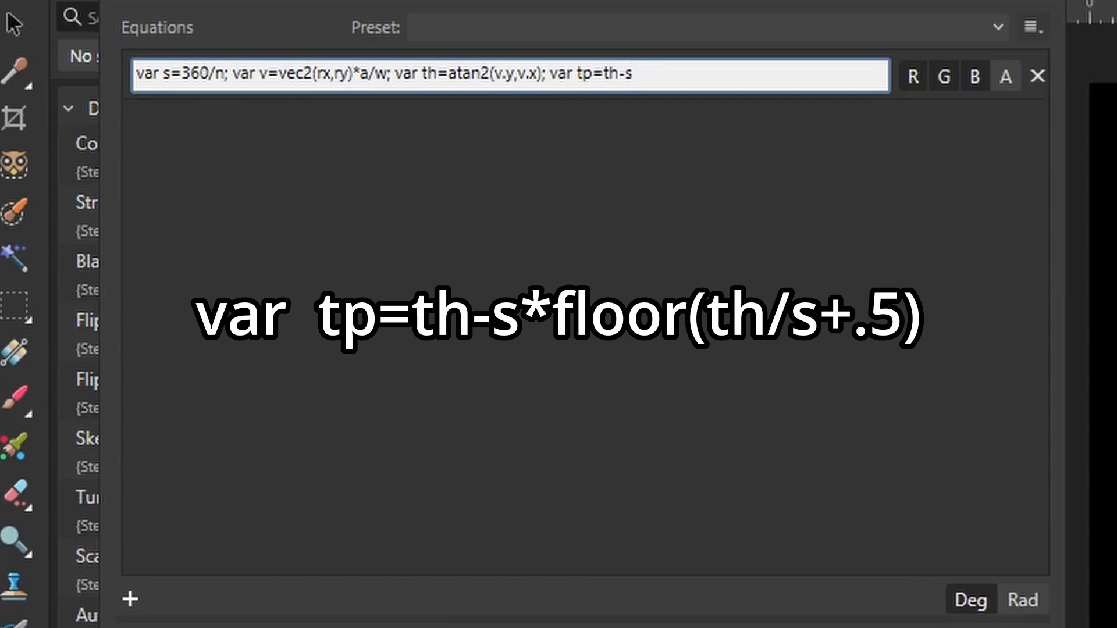
pyautogui.write('*floor')
pyautogui.write('(th')
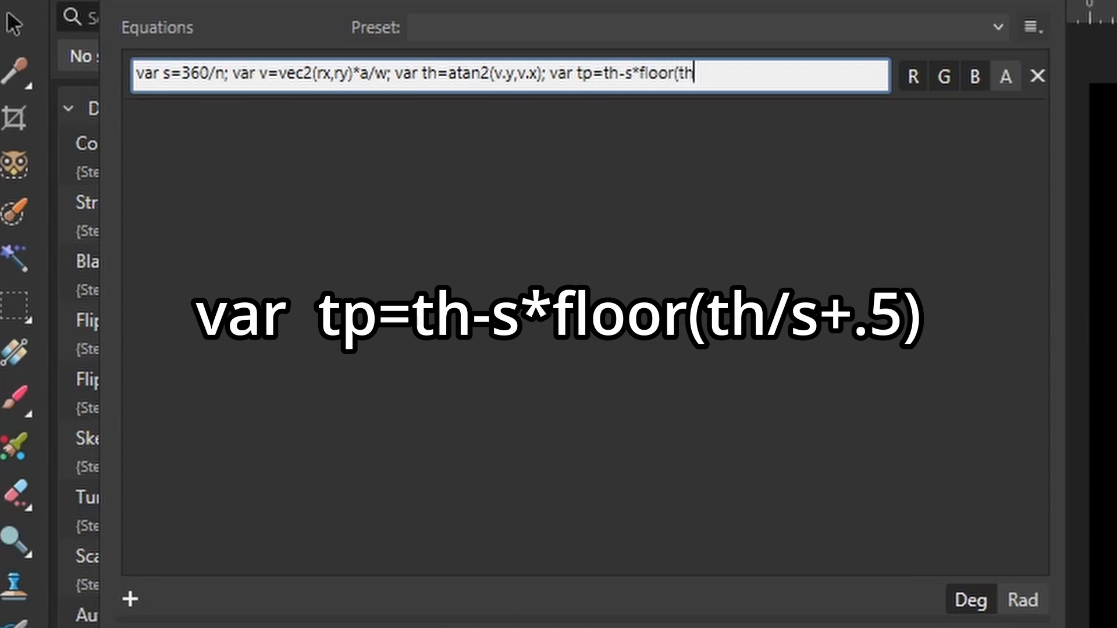
pyautogui.write('/s+.5)')
pyautogui.write(';')
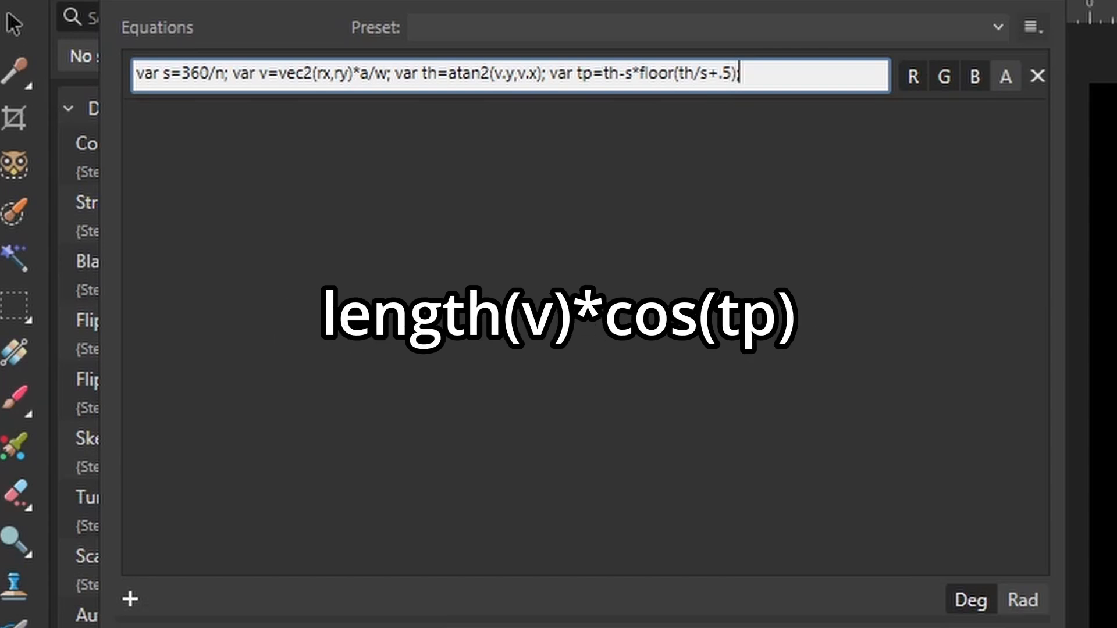
# Finish the equation with the output expression length(v)*cos(tp).
pyautogui.write(' length(v)')
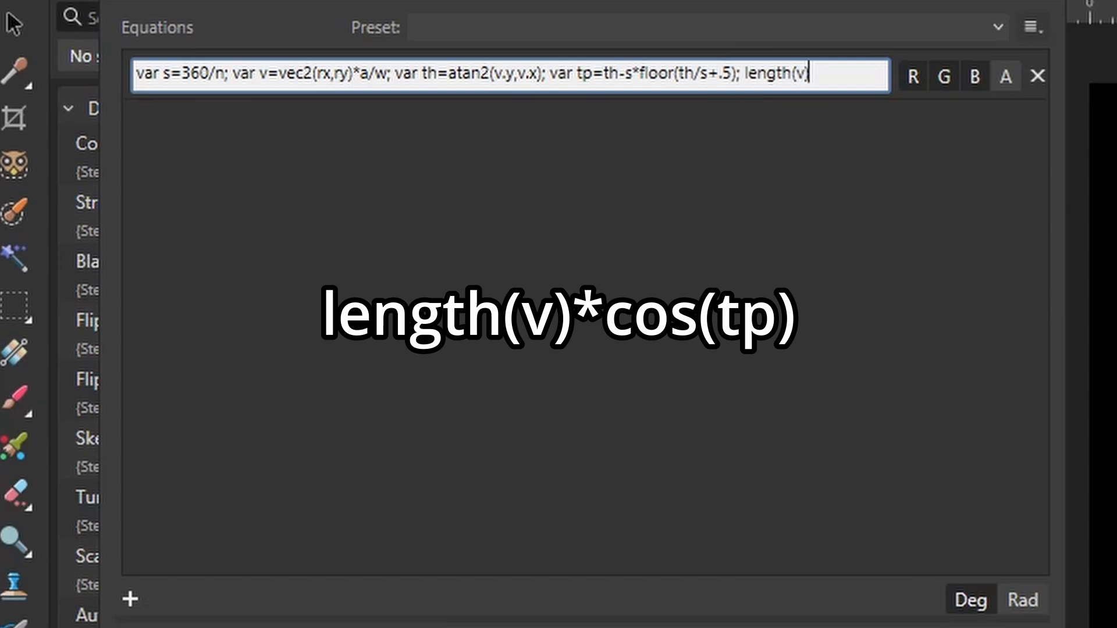
pyautogui.write('*cos(tp')
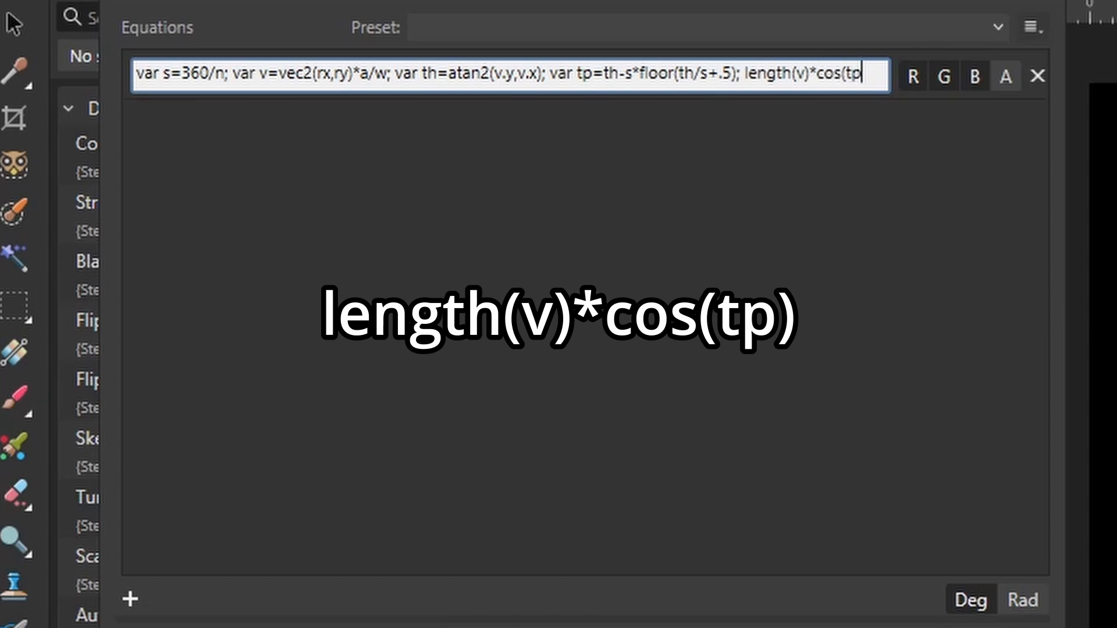
pyautogui.write(')')
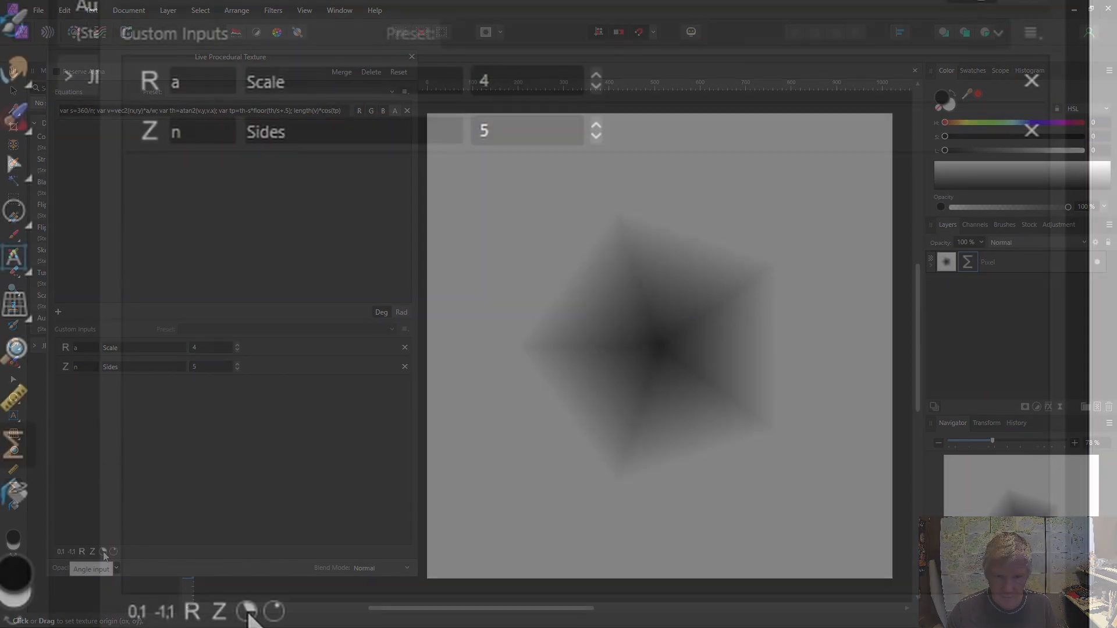
# Add an angle-type custom input named ph with the description Angle.
pyautogui.click(103, 552)
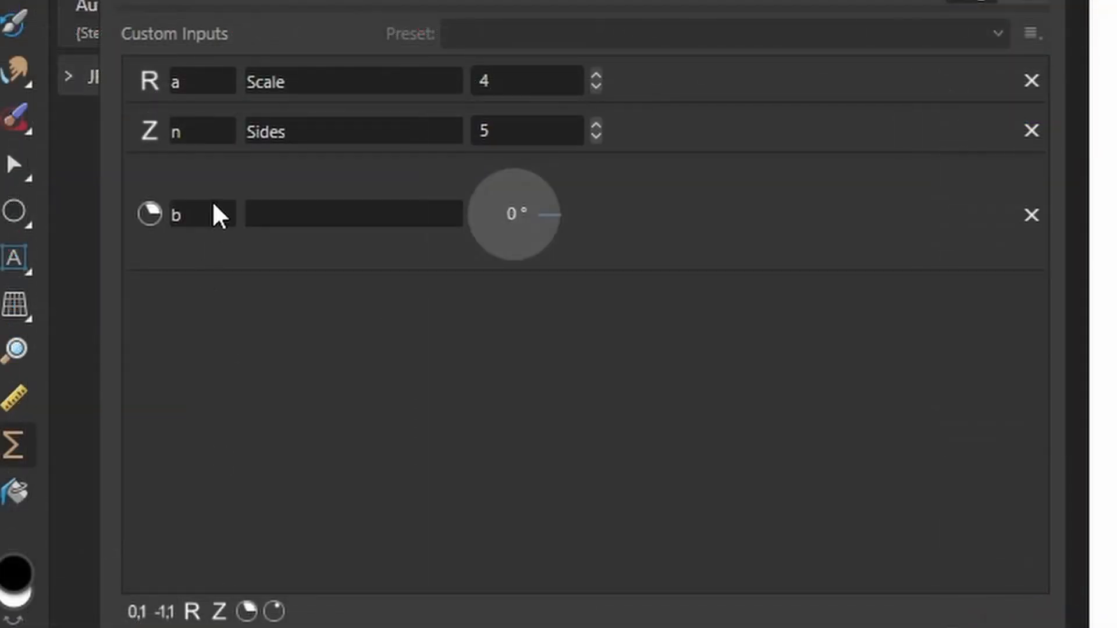
pyautogui.doubleClick(90, 398)
pyautogui.write('ph')
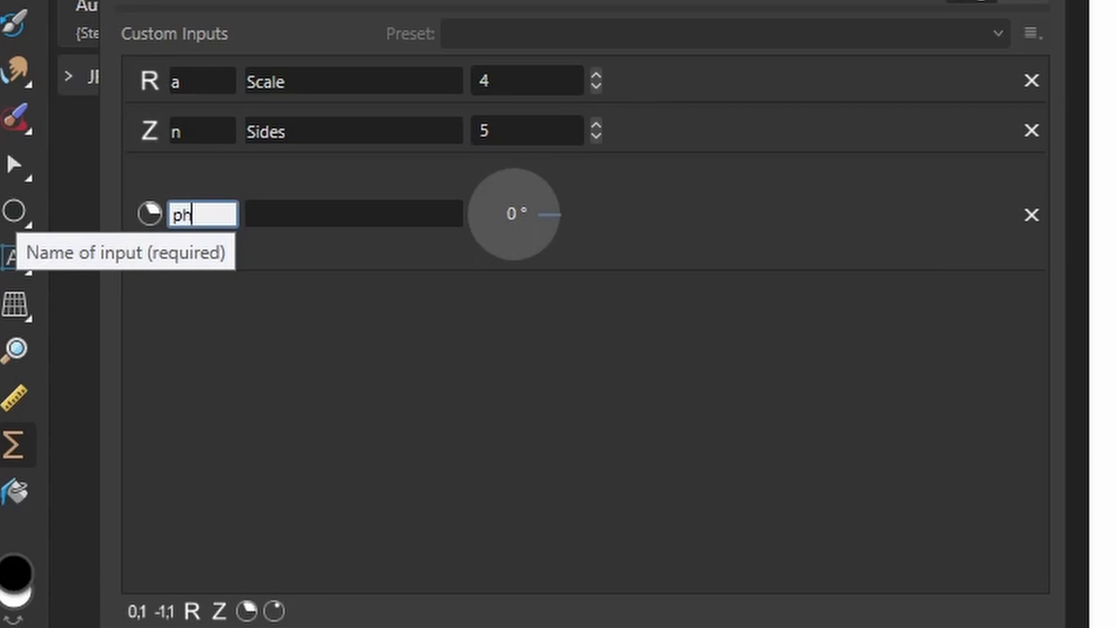
pyautogui.click(312, 217)
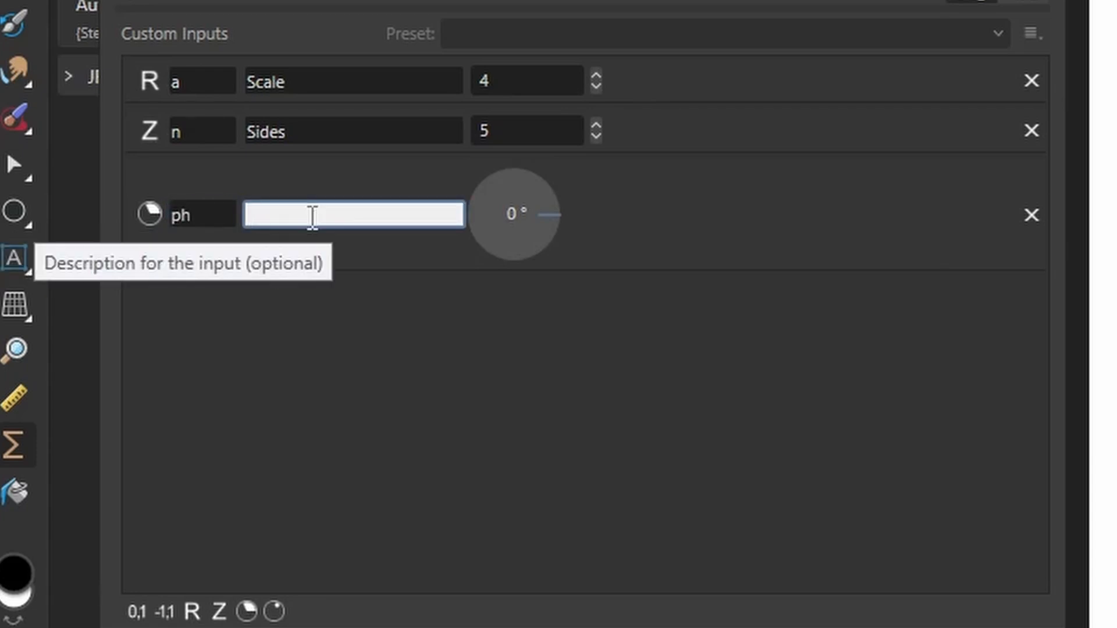
pyautogui.write('Angle')
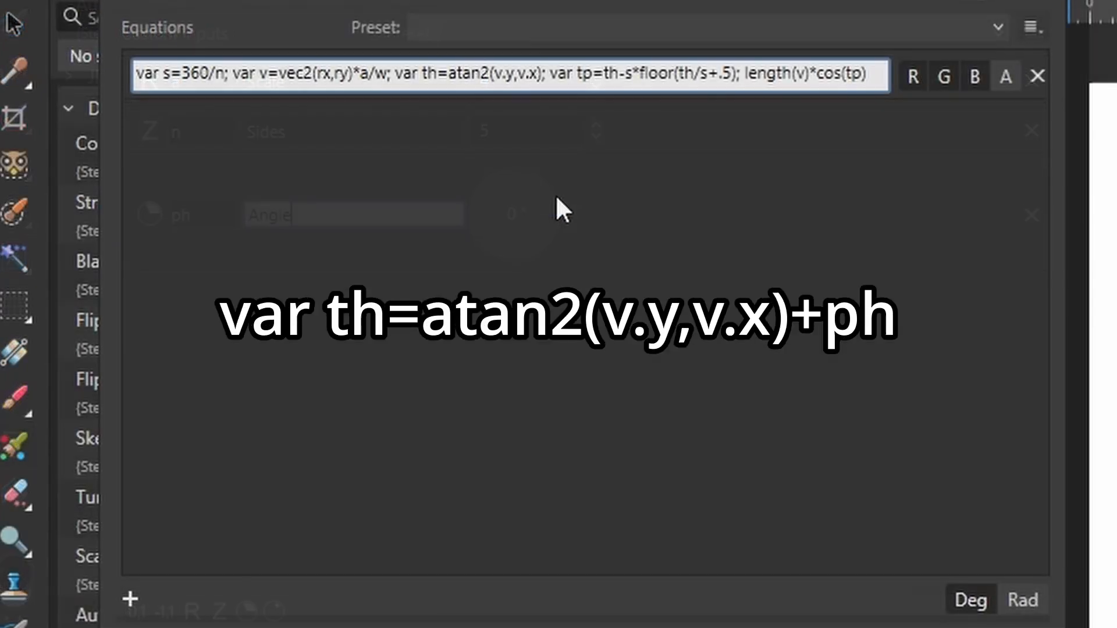
# Extend the th definition to atan2(v.y,v.x)+ph and set the Angle input to 270°.
pyautogui.write('+ph')
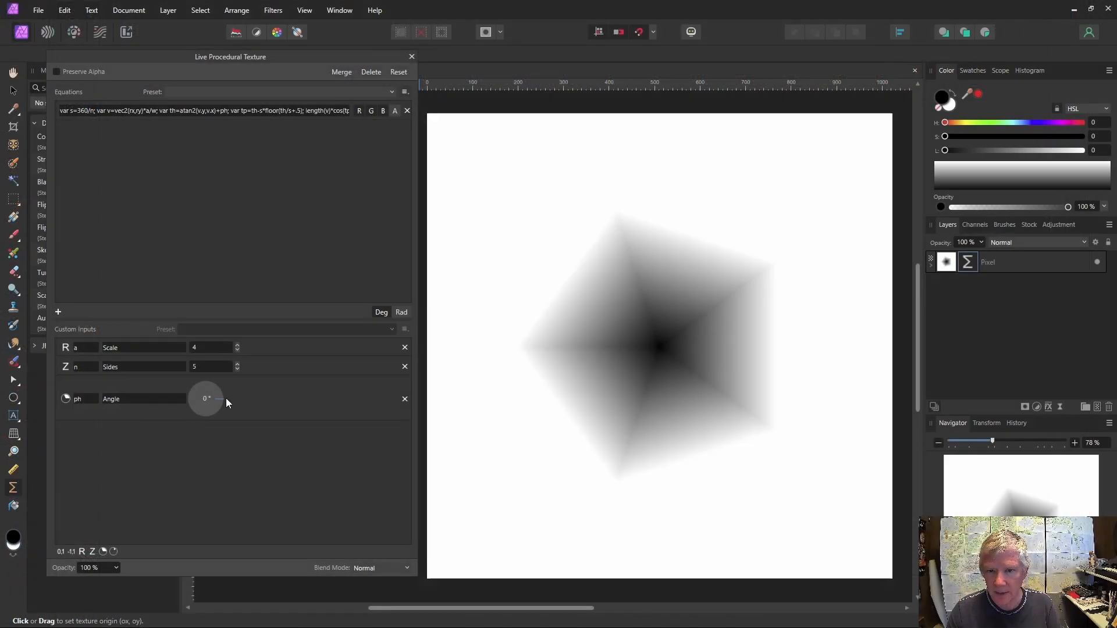
pyautogui.moveTo(218, 403); pyautogui.dragTo(203, 417)
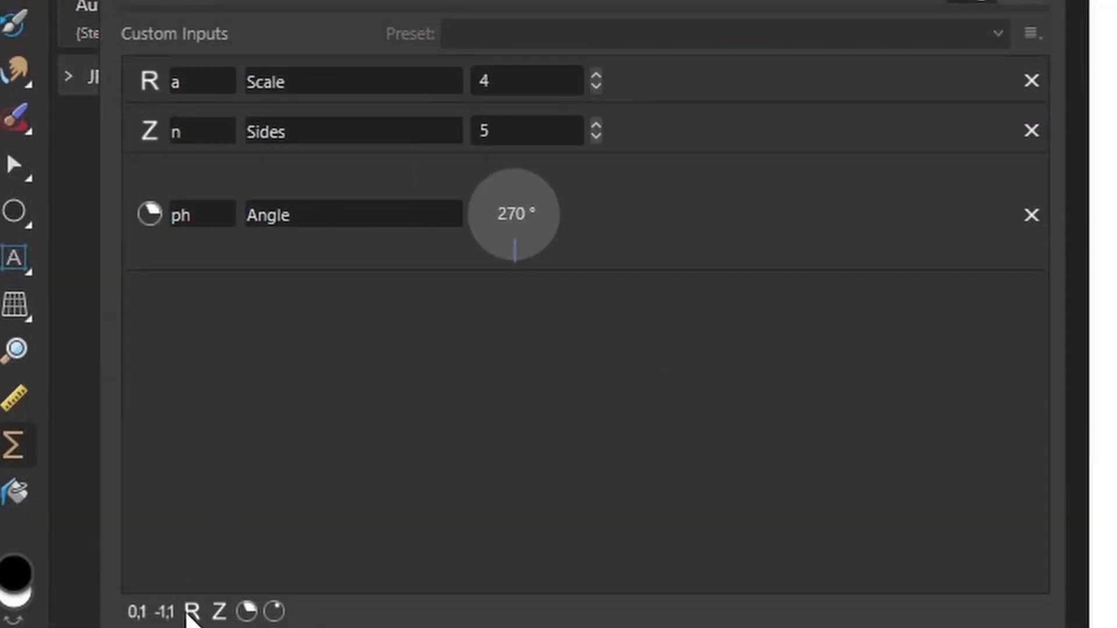
# Add a real-number custom input named b with the description Power and the value 1.
pyautogui.click(192, 611)
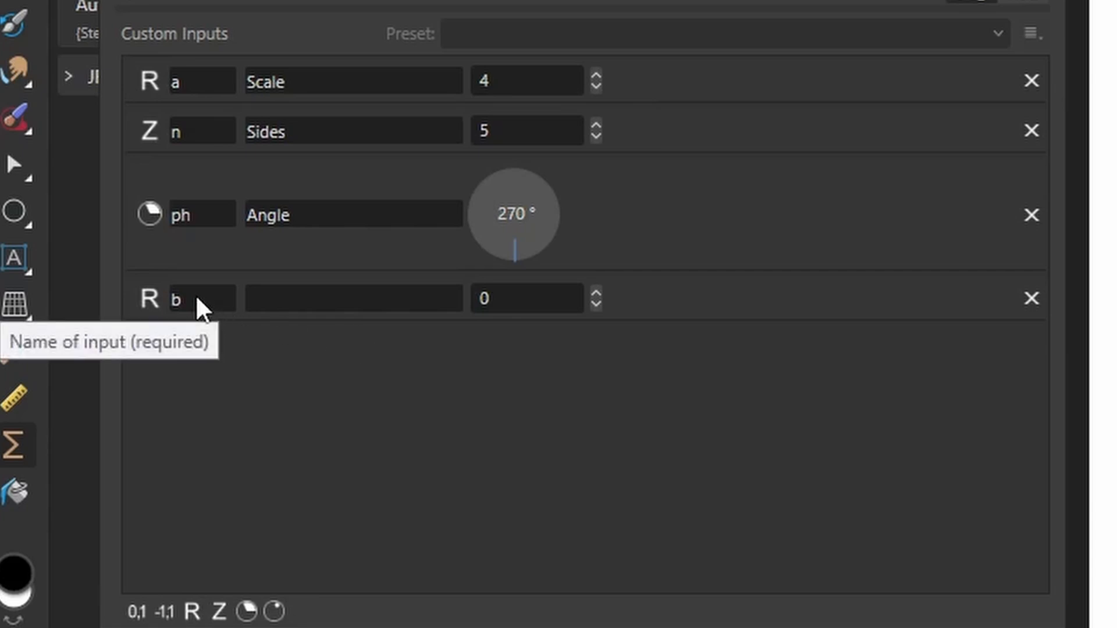
pyautogui.click(328, 303)
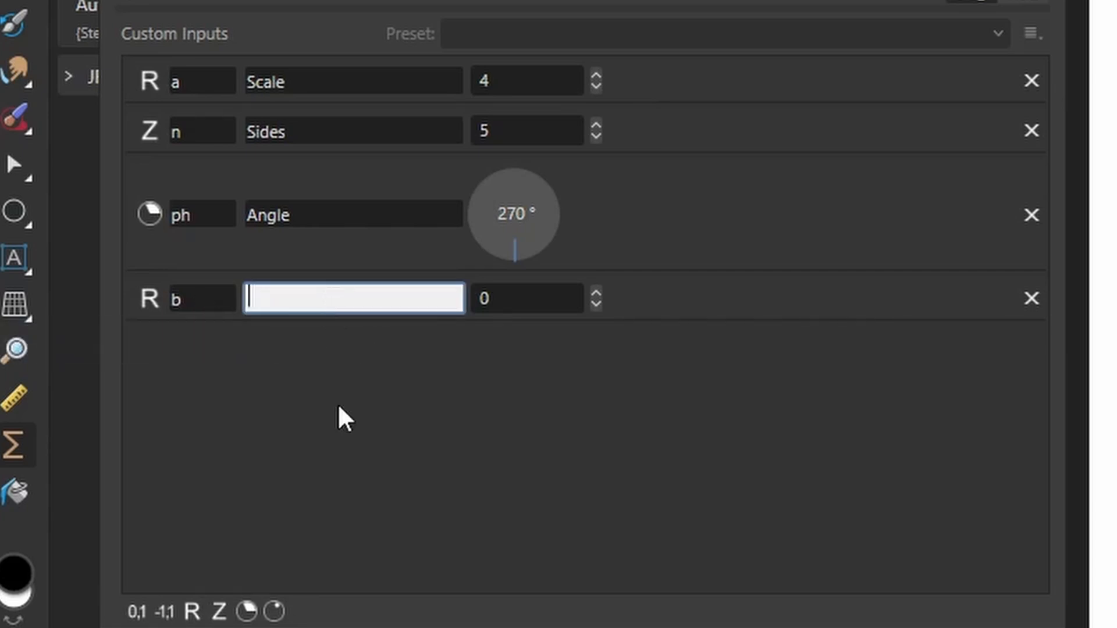
pyautogui.write('Power')
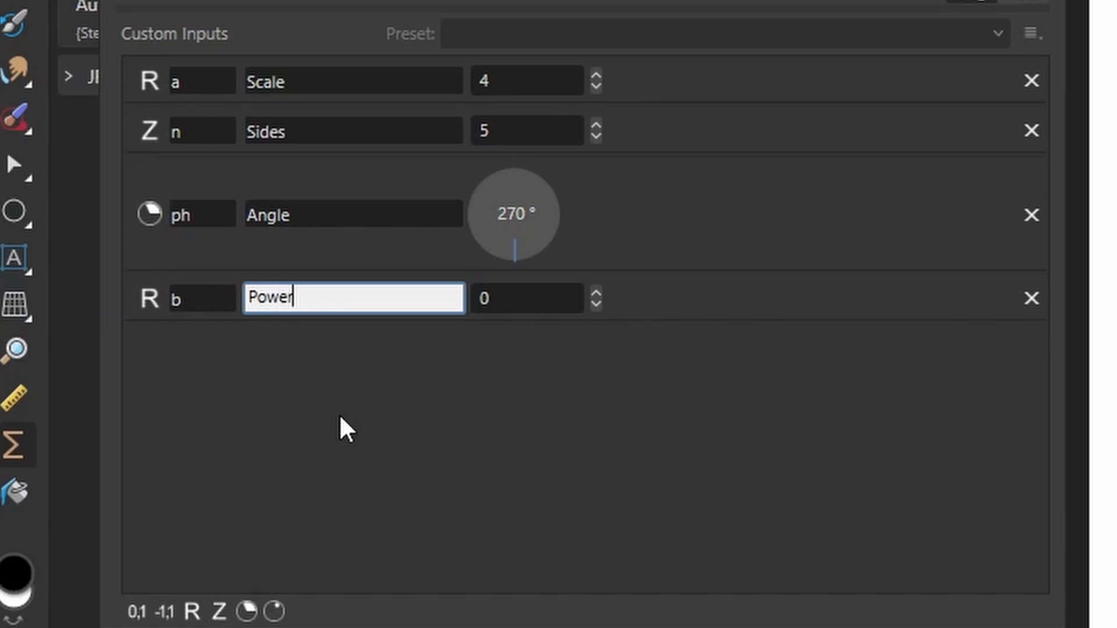
pyautogui.click(596, 293)
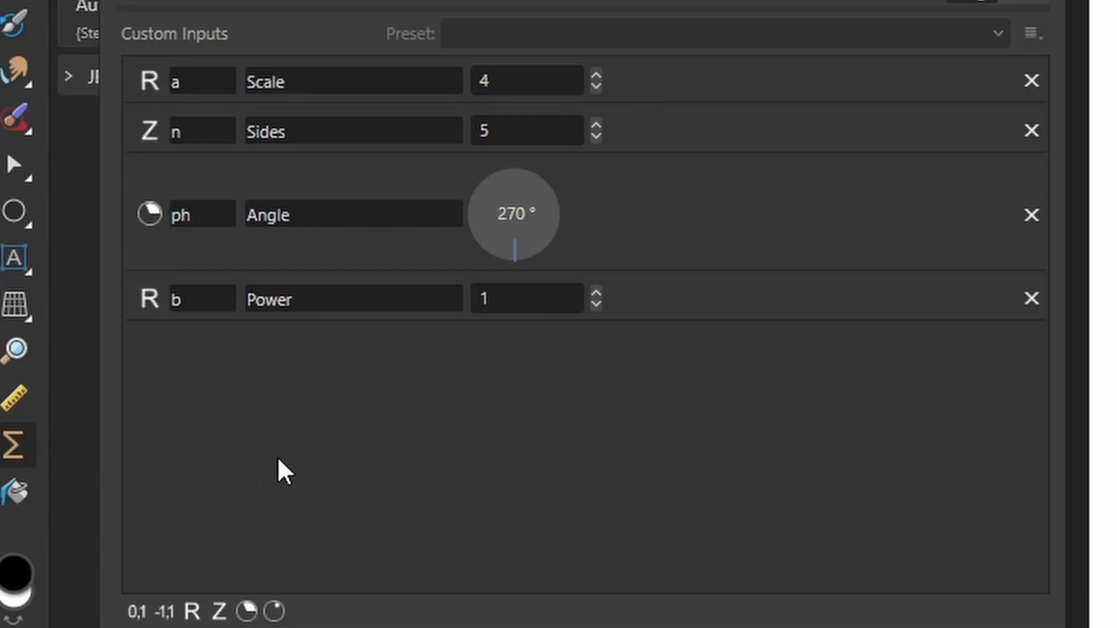
# Add a real-number custom input named c with the description Levels and the value 1.
pyautogui.click(190, 615)
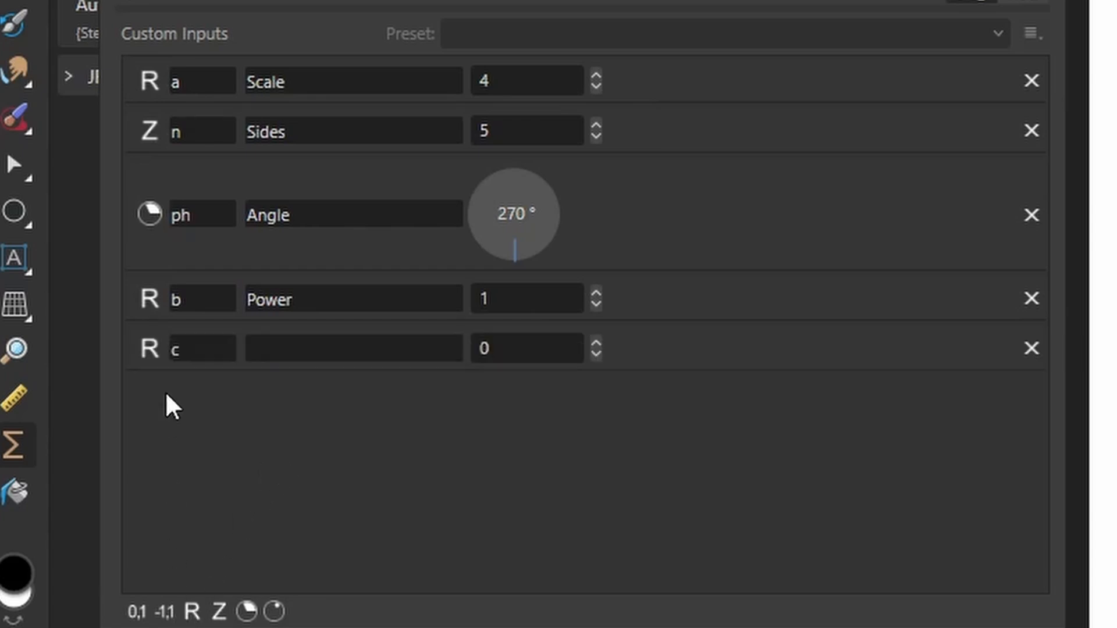
pyautogui.click(291, 358)
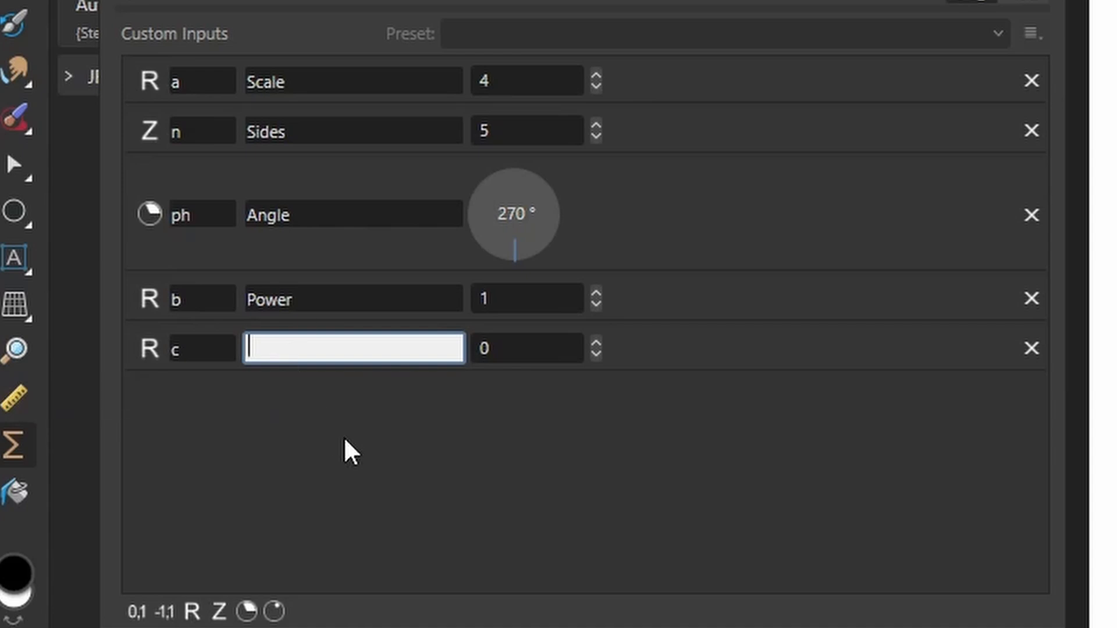
pyautogui.write('Levels')
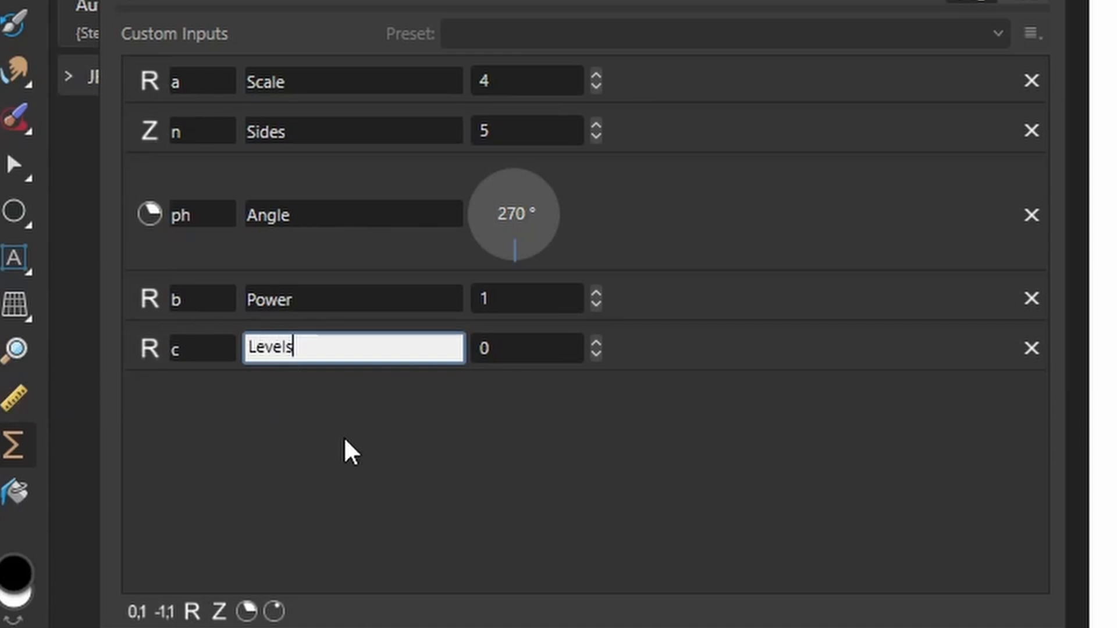
pyautogui.click(594, 347)
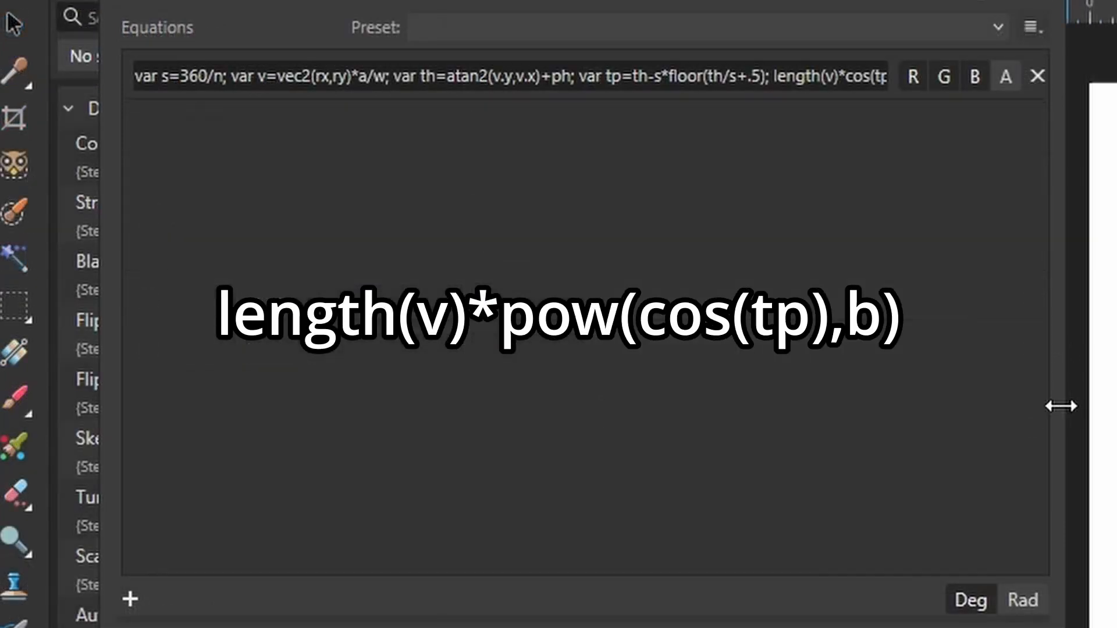
# Wrap cos(tp) in a power function so the output expression reads length(v)*pow(cos(tp),b).
pyautogui.moveTo(1060, 403); pyautogui.dragTo(1114, 403)
pyautogui.click(849, 82)
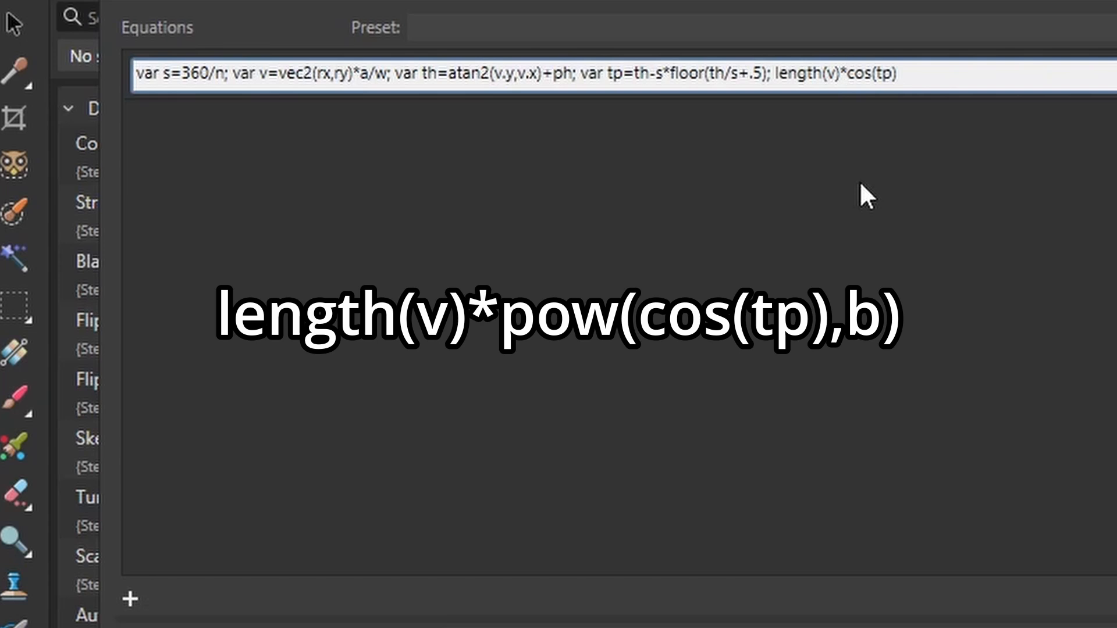
pyautogui.write('pow(')
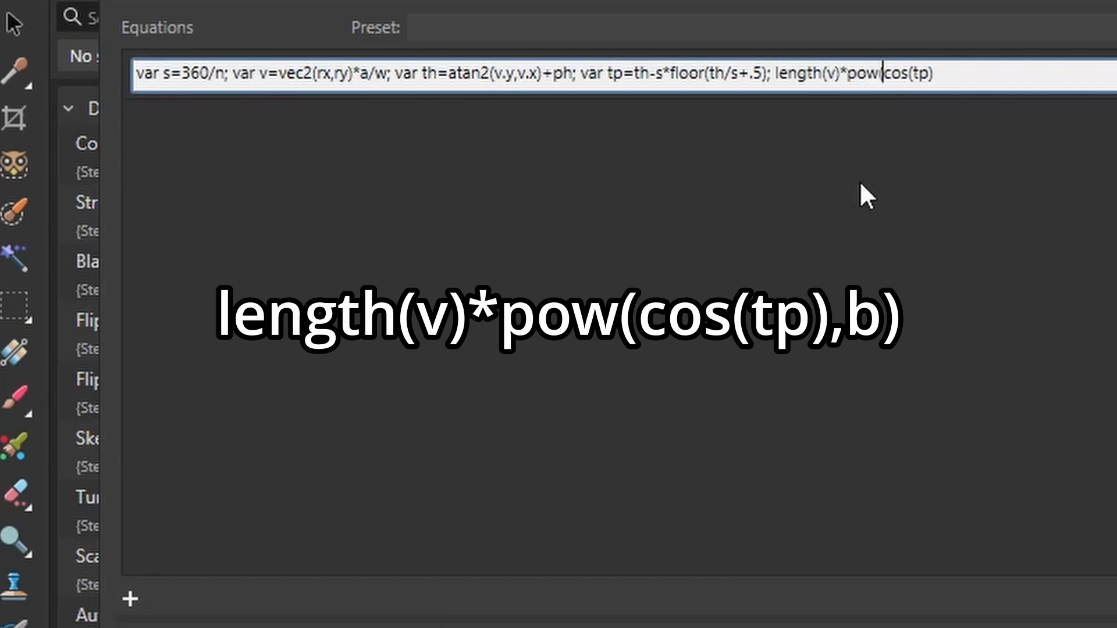
pyautogui.click(940, 71)
pyautogui.write(',')
pyautogui.write('b)')
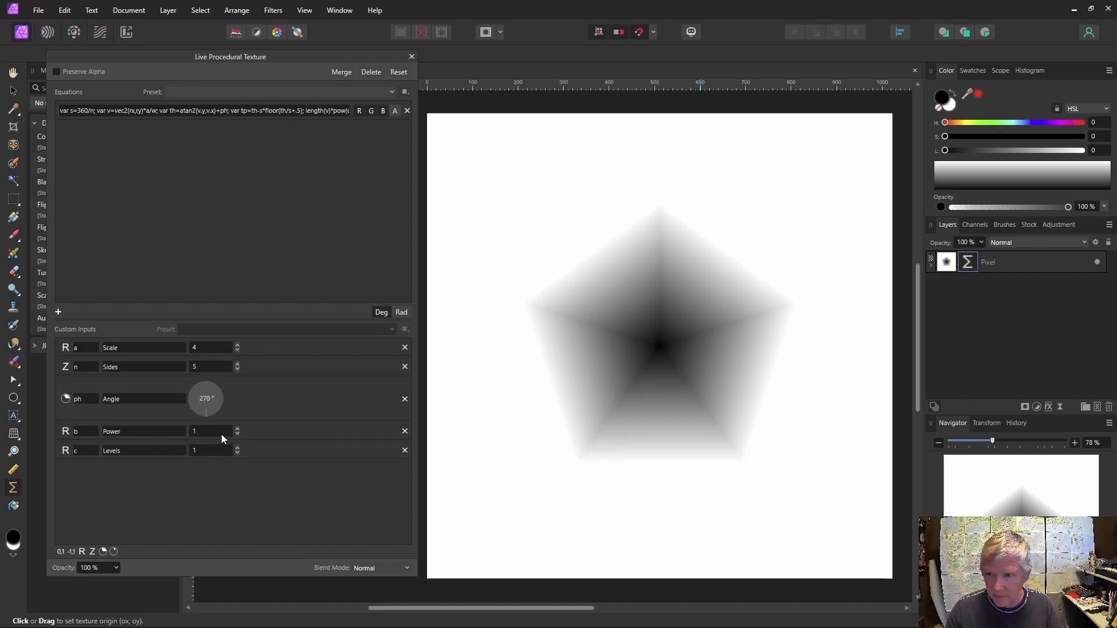
# Raise the Power input stepwise to 7 to try sharper star shapes.
pyautogui.click(237, 428)
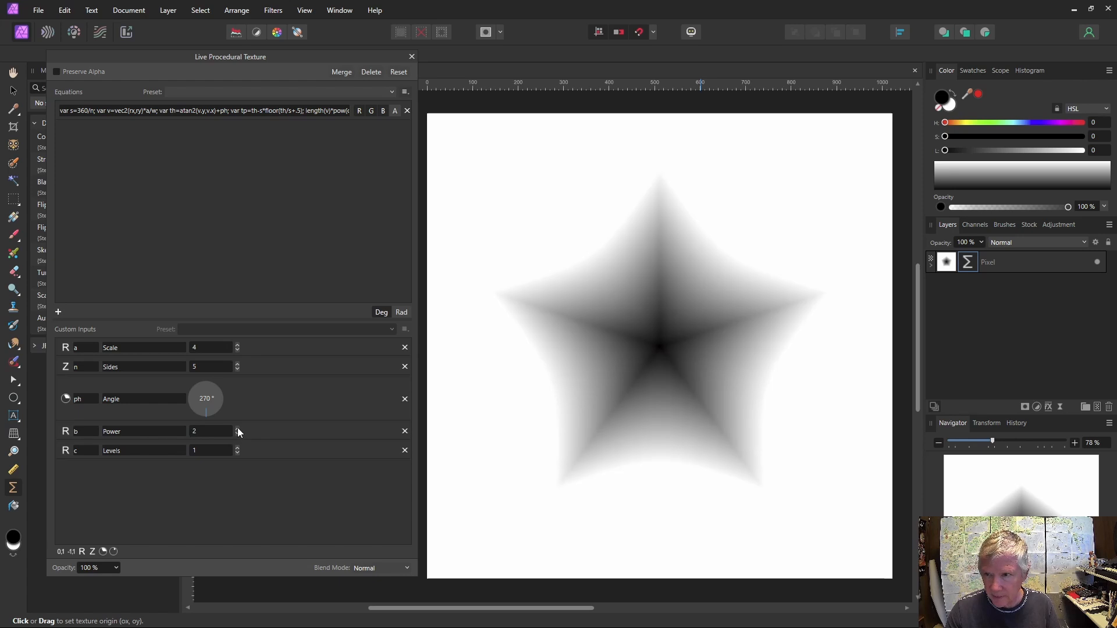
pyautogui.click(237, 429)
pyautogui.click(237, 428)
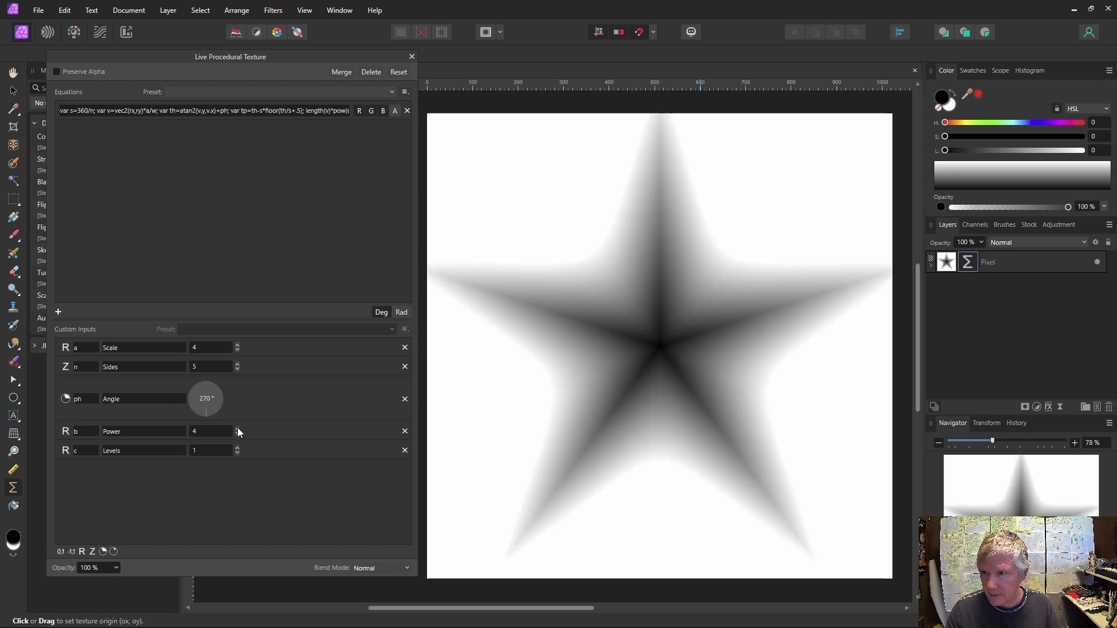
pyautogui.click(237, 428)
pyautogui.click(237, 429)
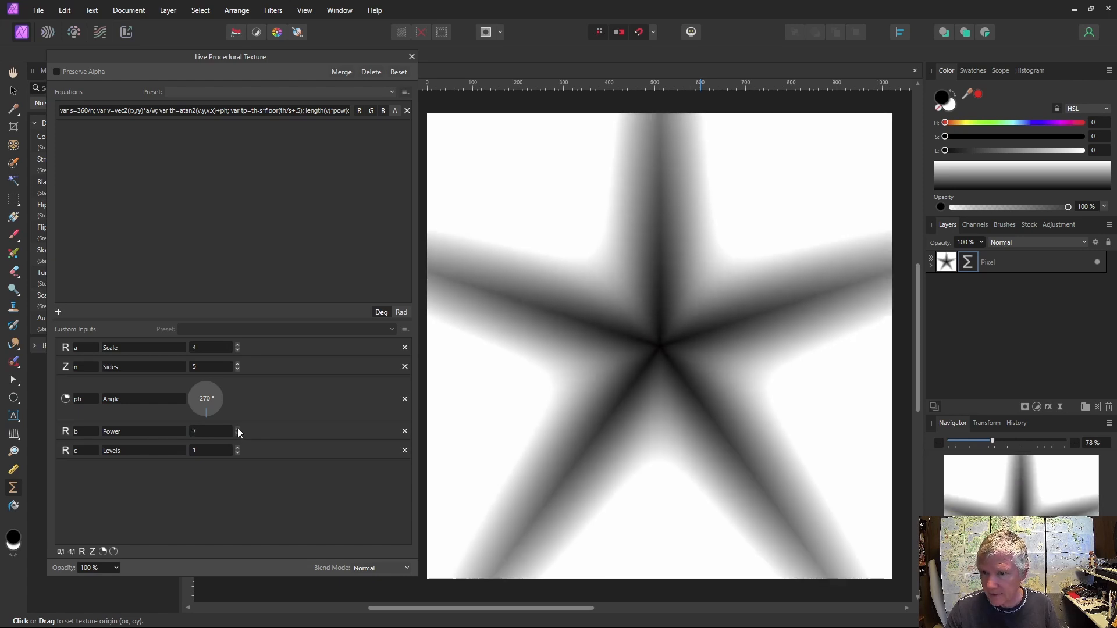
# Lower the Power input stepwise to 0 to try rounder shapes.
pyautogui.click(237, 434)
pyautogui.click(237, 434)
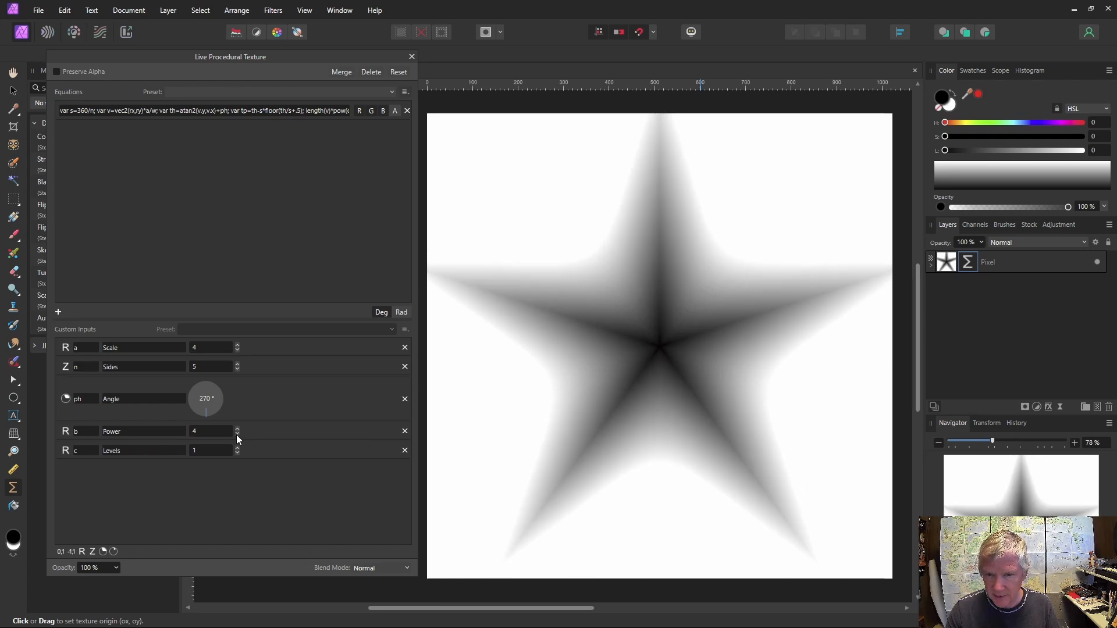
pyautogui.click(236, 434)
pyautogui.click(237, 434)
pyautogui.click(237, 434)
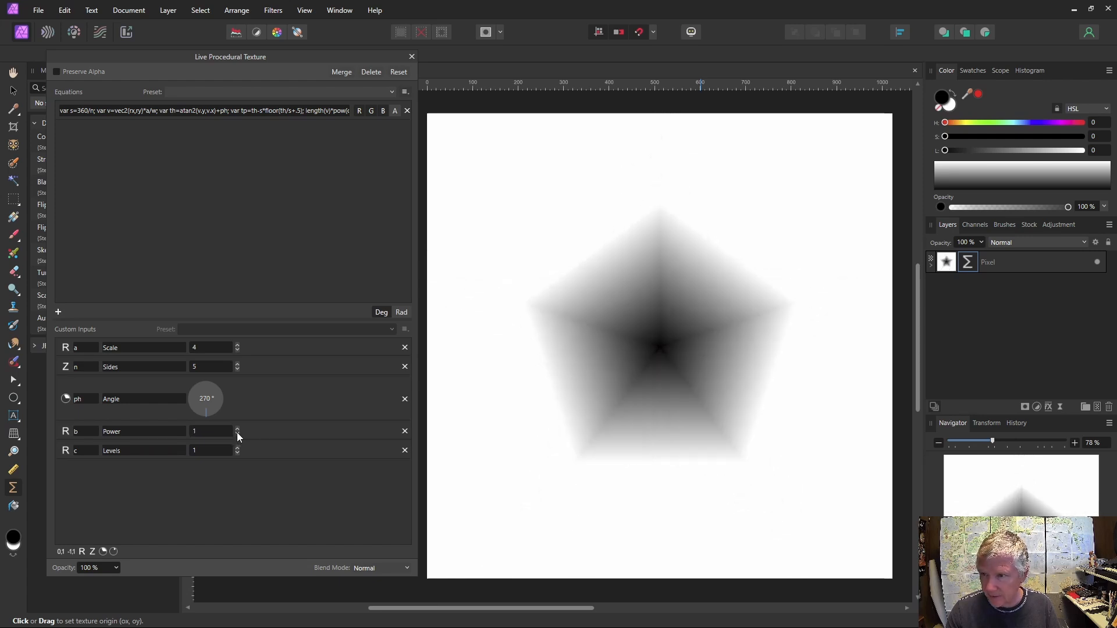
pyautogui.click(237, 433)
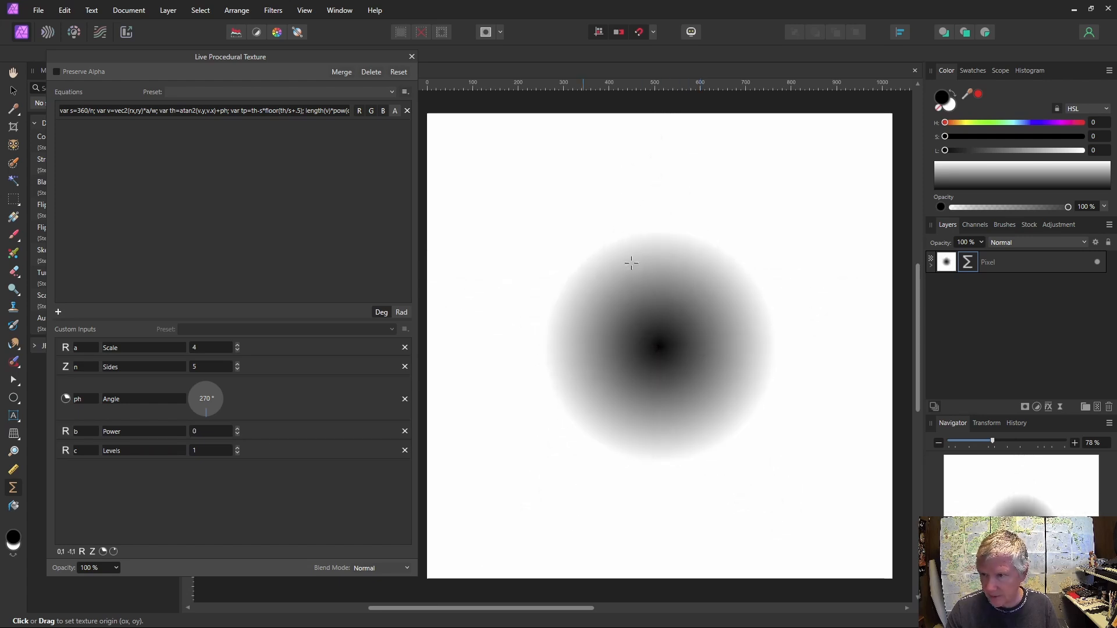
# Lower the Power input into negative values, down to -8, to try petal shapes.
pyautogui.click(238, 434)
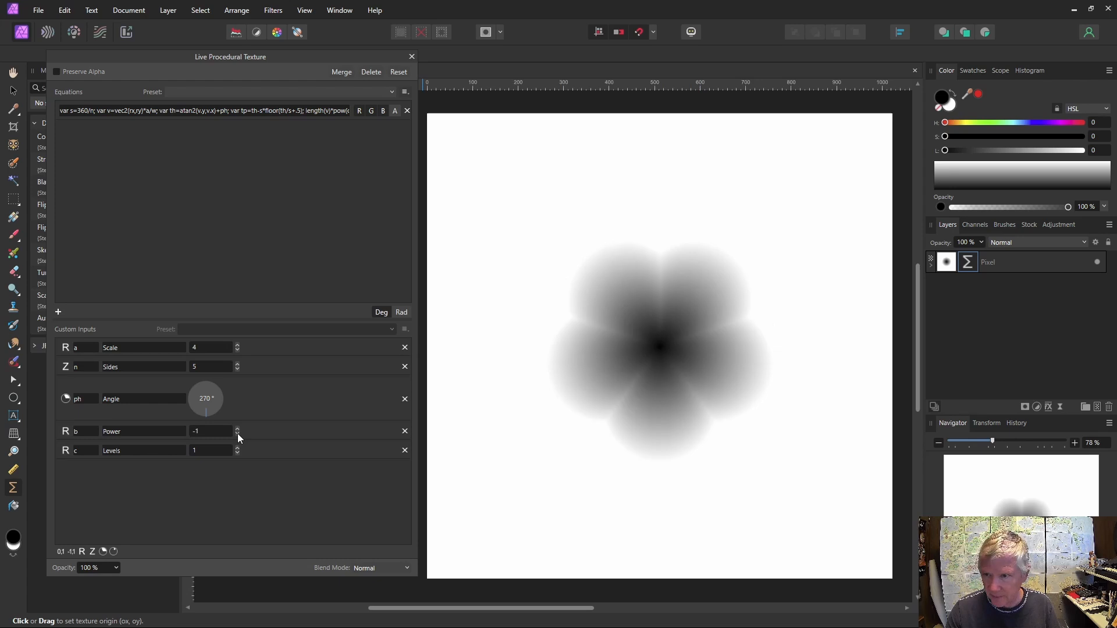
pyautogui.click(237, 434)
pyautogui.click(238, 434)
pyautogui.click(238, 434)
pyautogui.click(238, 434)
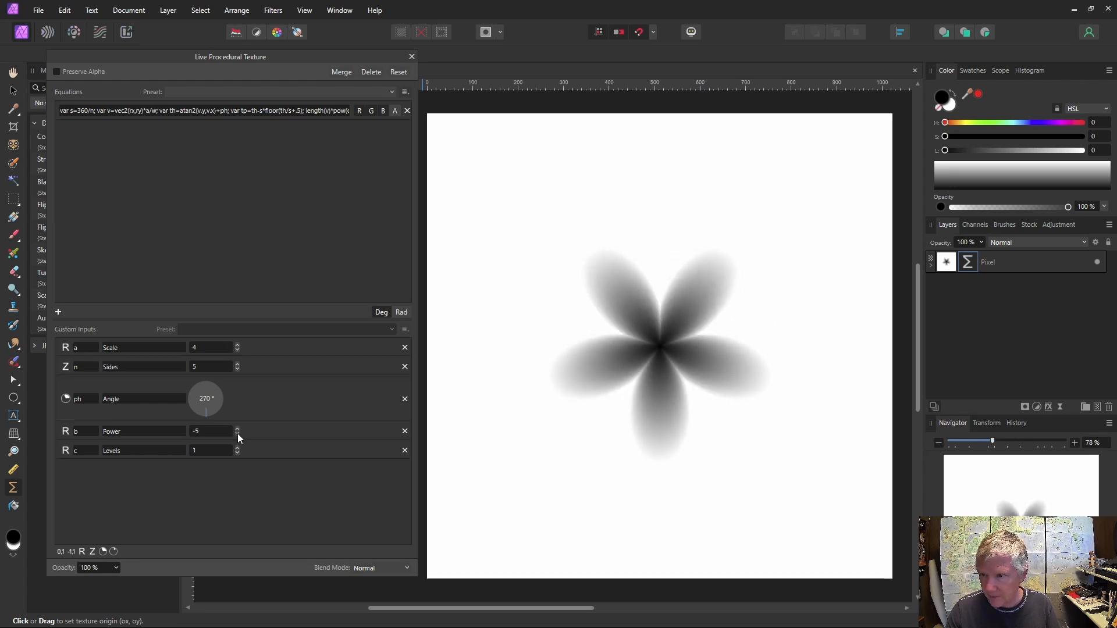
pyautogui.click(237, 434)
pyautogui.click(237, 434)
pyautogui.click(237, 434)
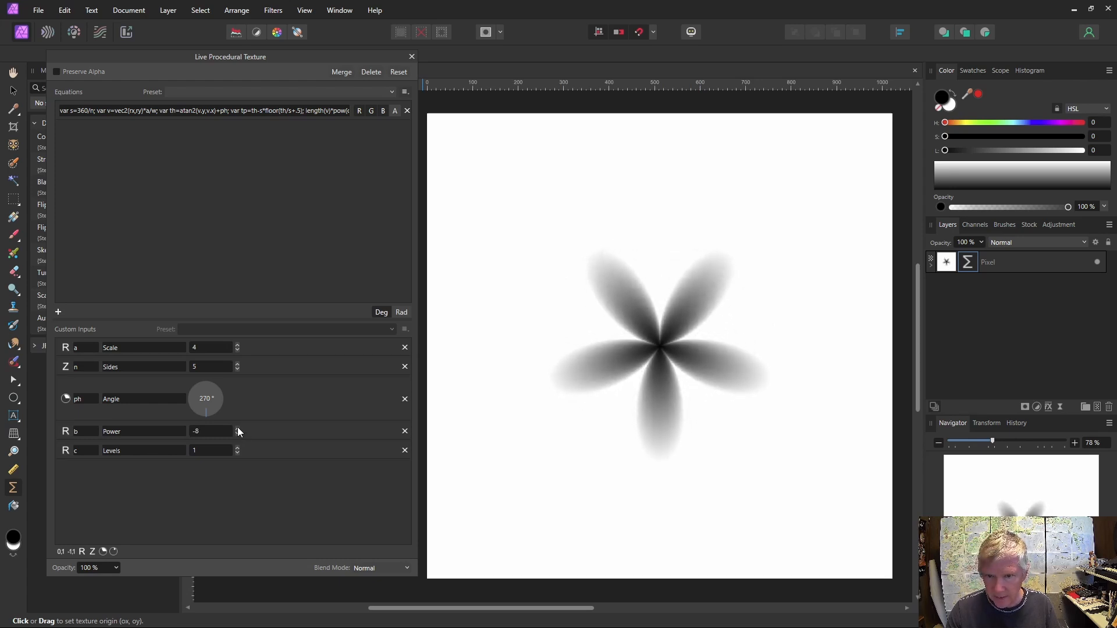
# Set the Power input to 3.
pyautogui.click(238, 427)
pyautogui.click(238, 427)
pyautogui.click(237, 427)
pyautogui.click(238, 427)
pyautogui.click(237, 427)
pyautogui.click(238, 427)
pyautogui.click(237, 427)
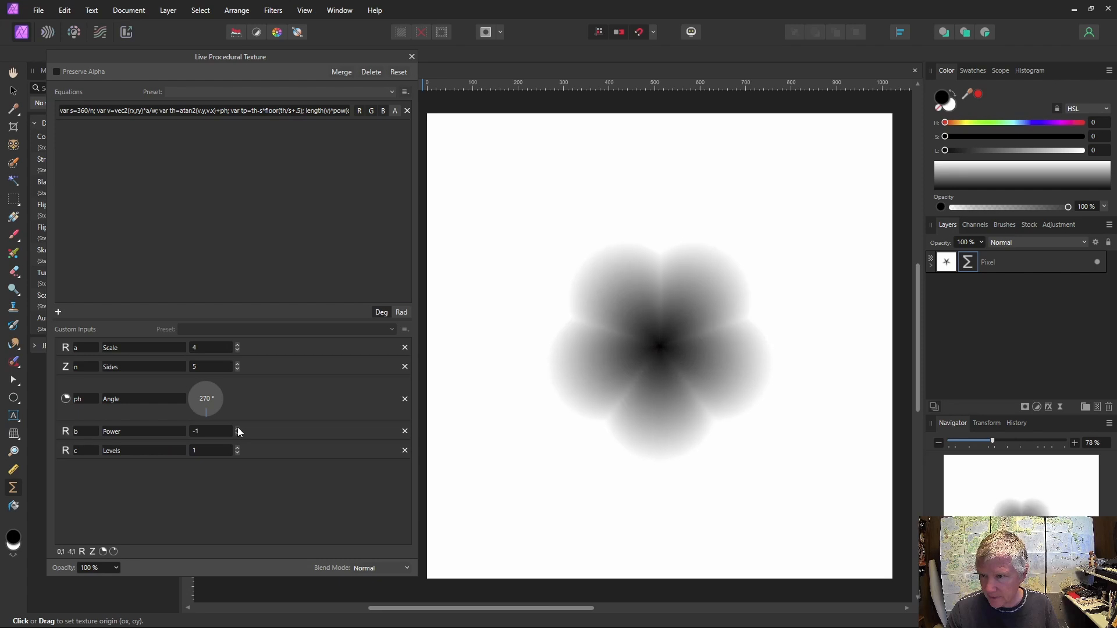
pyautogui.click(237, 427)
pyautogui.click(237, 427)
pyautogui.click(237, 428)
pyautogui.click(237, 427)
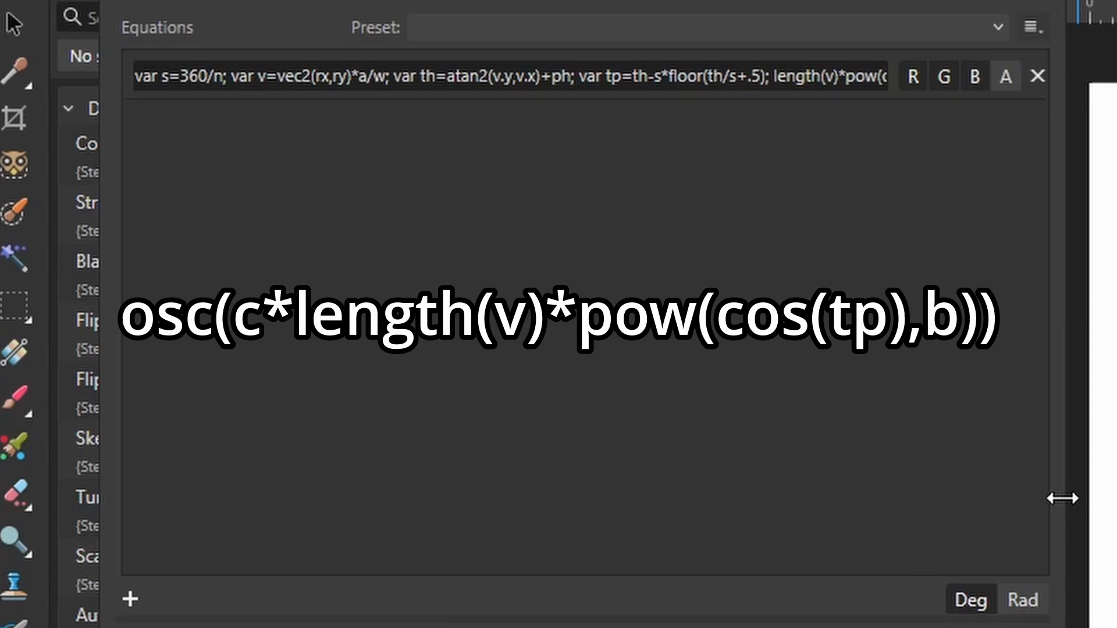
# Enclose the output expression in an oscillation function as osc(length(v)*pow(cos(tp),b)).
pyautogui.moveTo(1063, 499); pyautogui.dragTo(1116, 500)
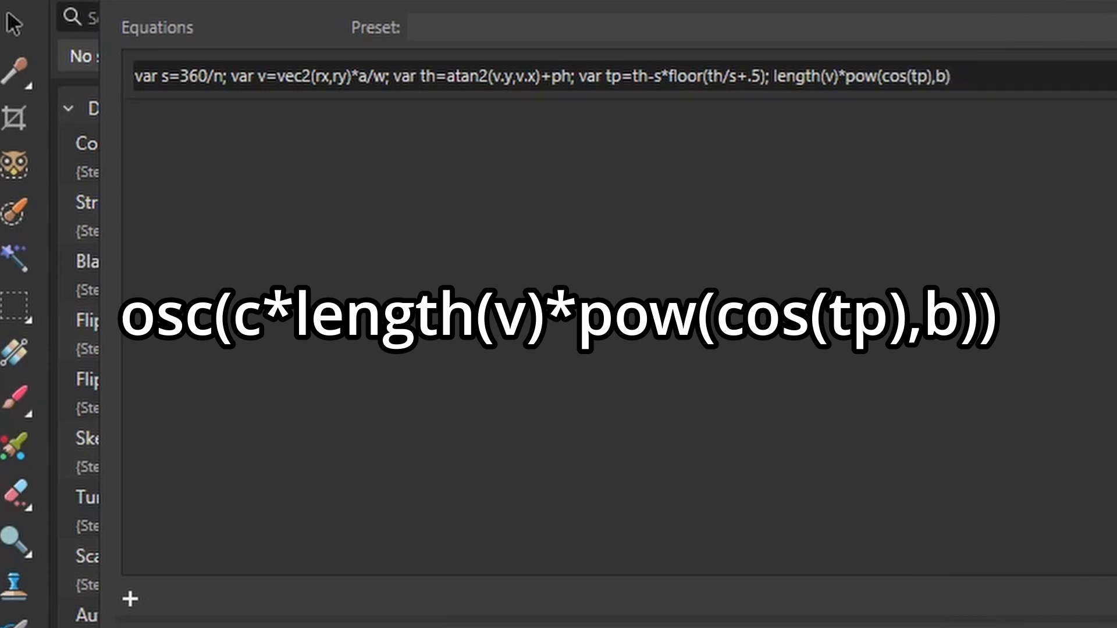
pyautogui.click(774, 68)
pyautogui.click(775, 74)
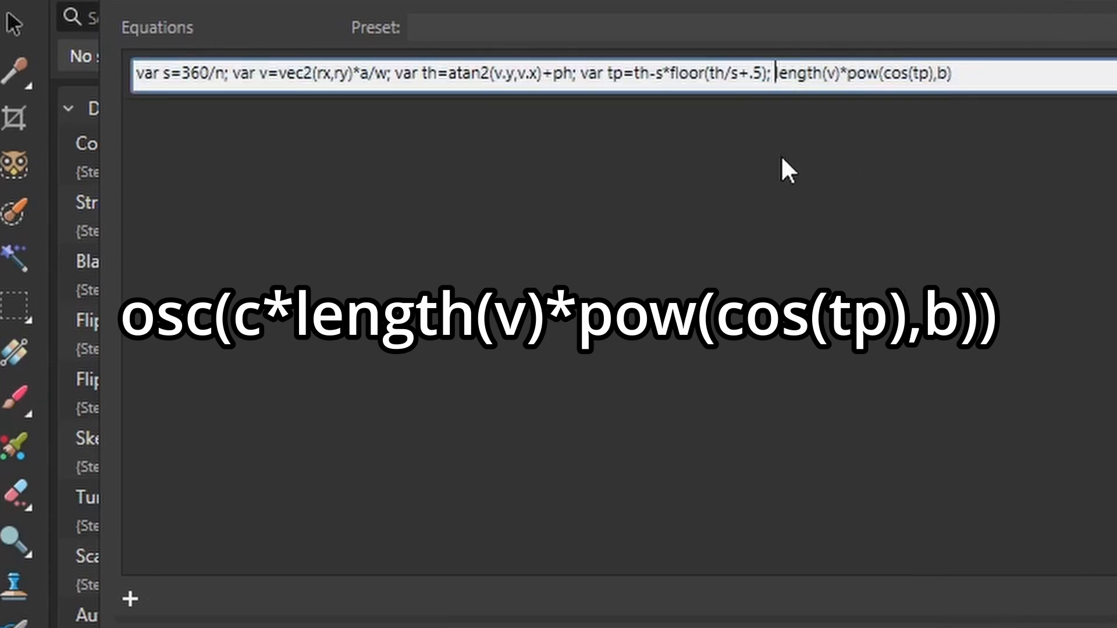
pyautogui.write('os')
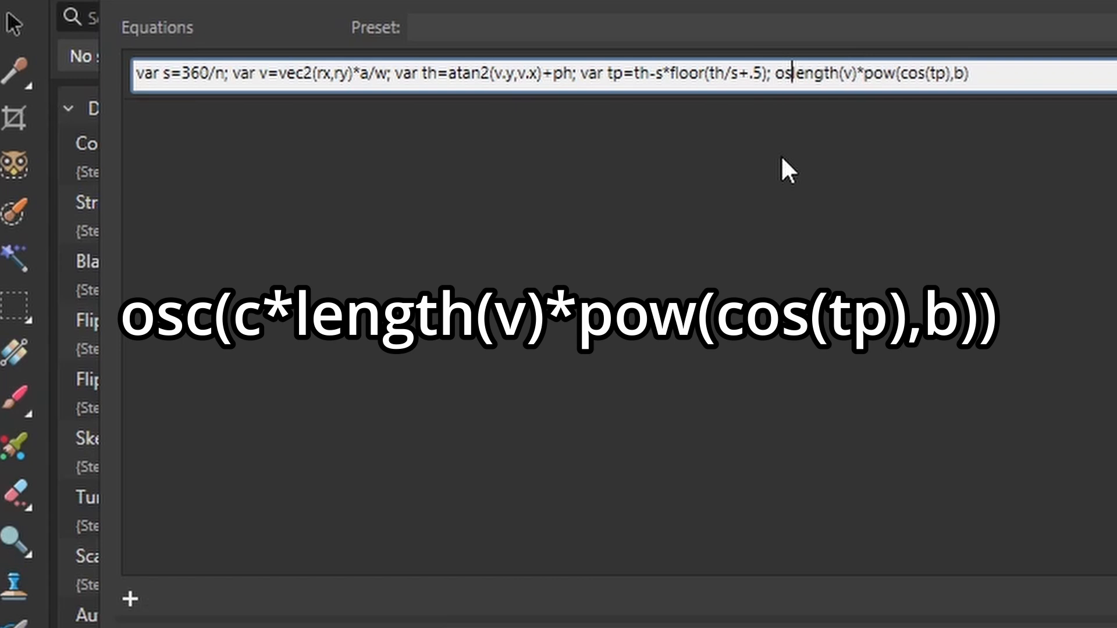
pyautogui.write('c(')
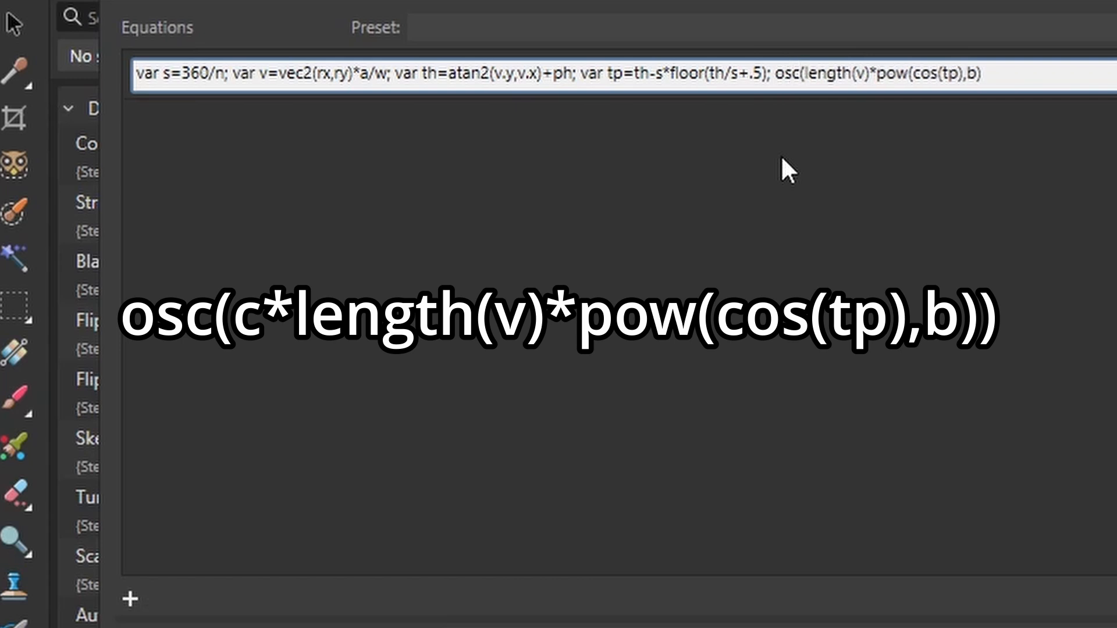
pyautogui.click(1015, 72)
pyautogui.write(')')
# Multiply the osc argument by c so the output reads osc(c*length(v)*pow(cos(tp),b)), and apply the equation.
pyautogui.click(808, 72)
pyautogui.write('c')
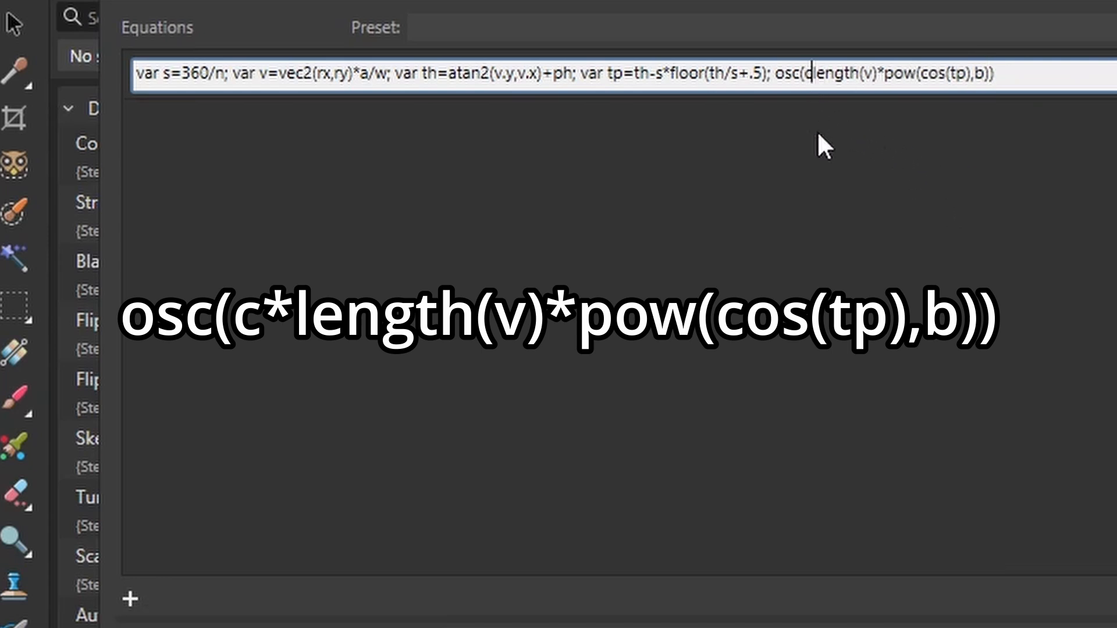
pyautogui.write('*')
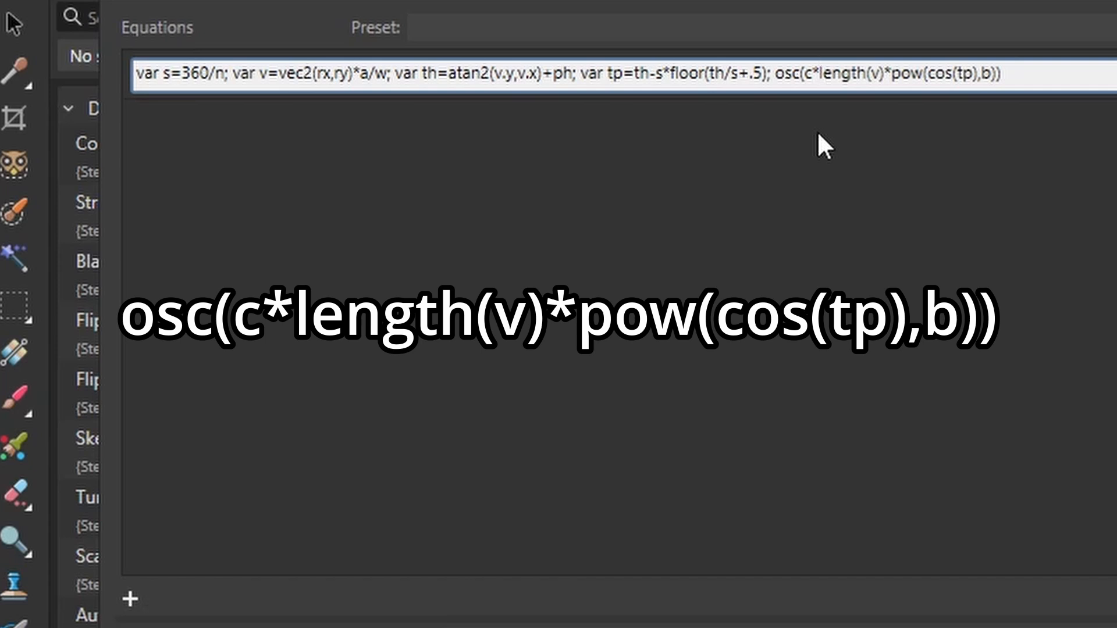
pyautogui.press('Return')
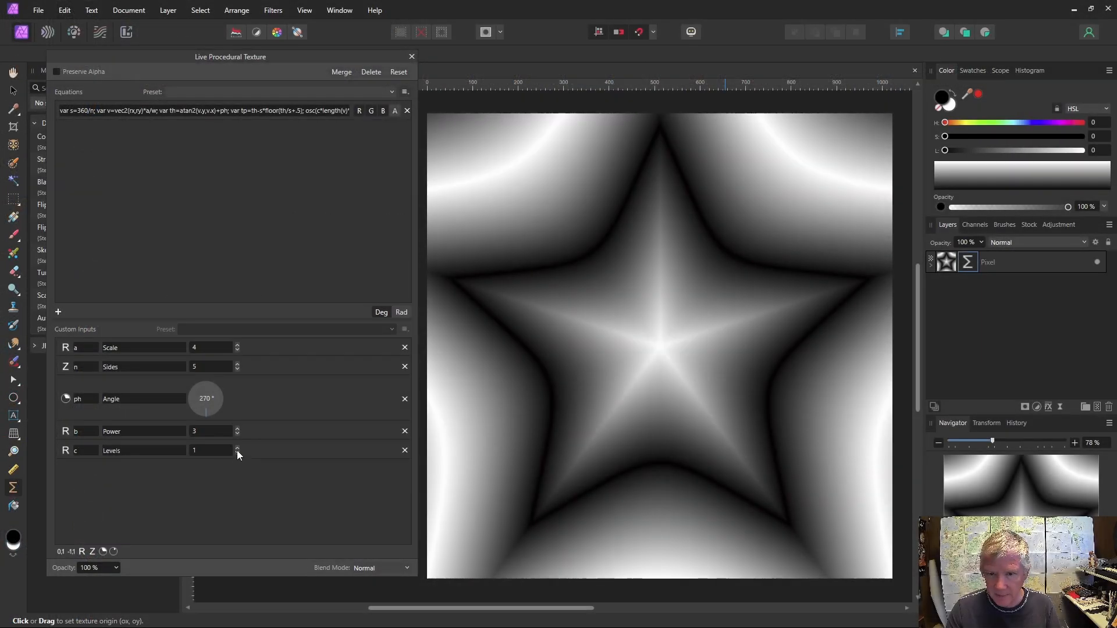
# Set the Levels input to 3.
pyautogui.click(236, 447)
pyautogui.click(236, 447)
pyautogui.click(237, 447)
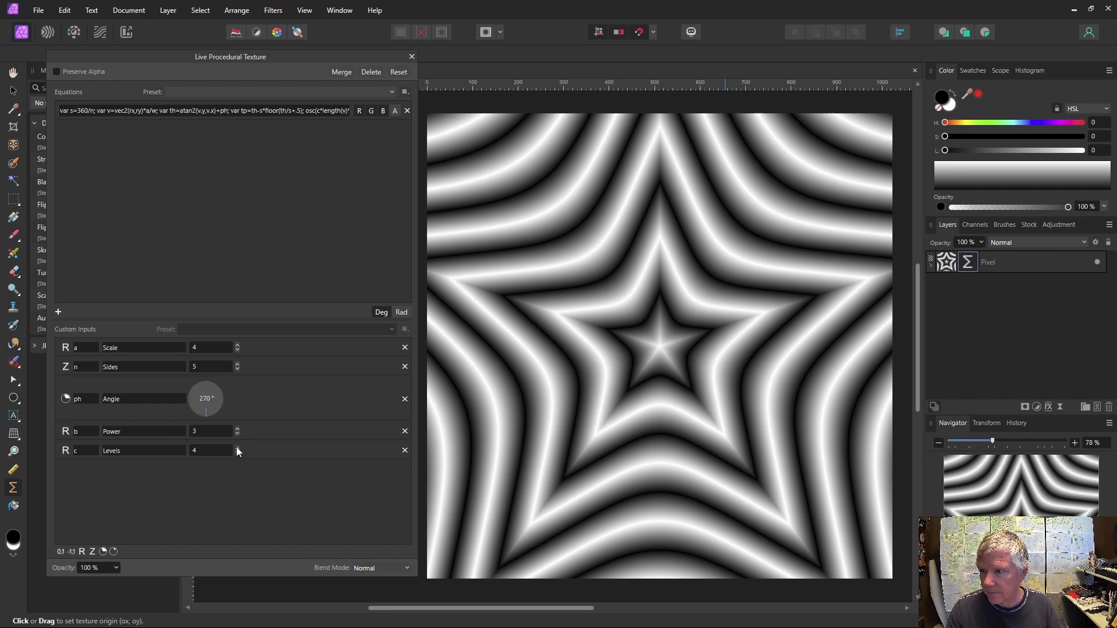
pyautogui.click(237, 453)
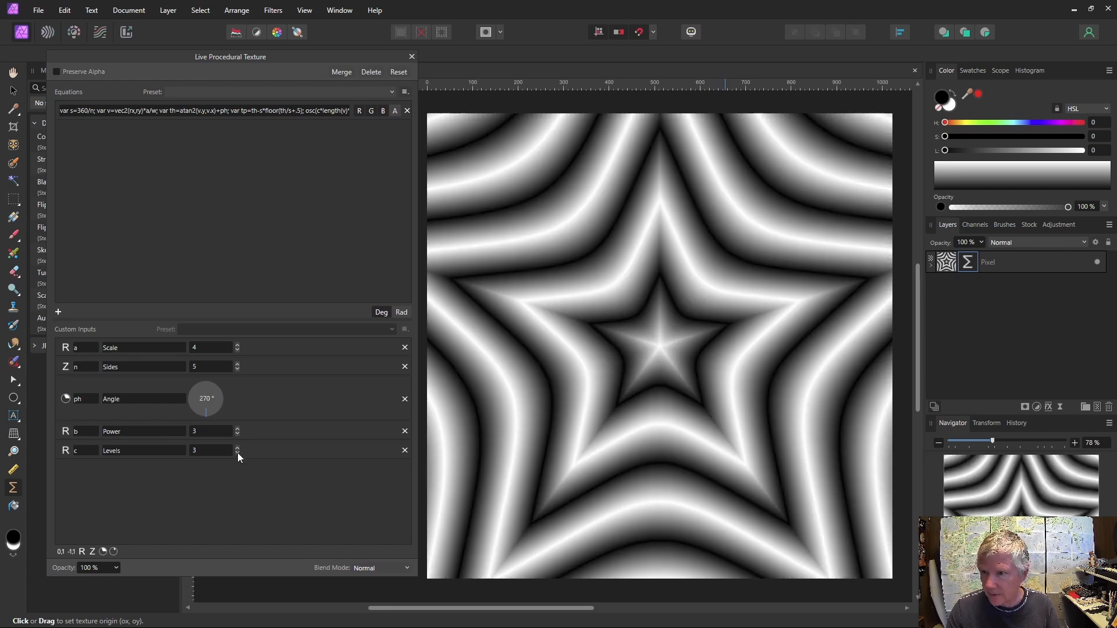
# Change the v definition to var v=fraction(vec2(rx,ry)*a/w)-.5, apply it, and move the texture origin so whole tile rows fit the canvas height.
pyautogui.moveTo(417, 247); pyautogui.dragTo(744, 217)
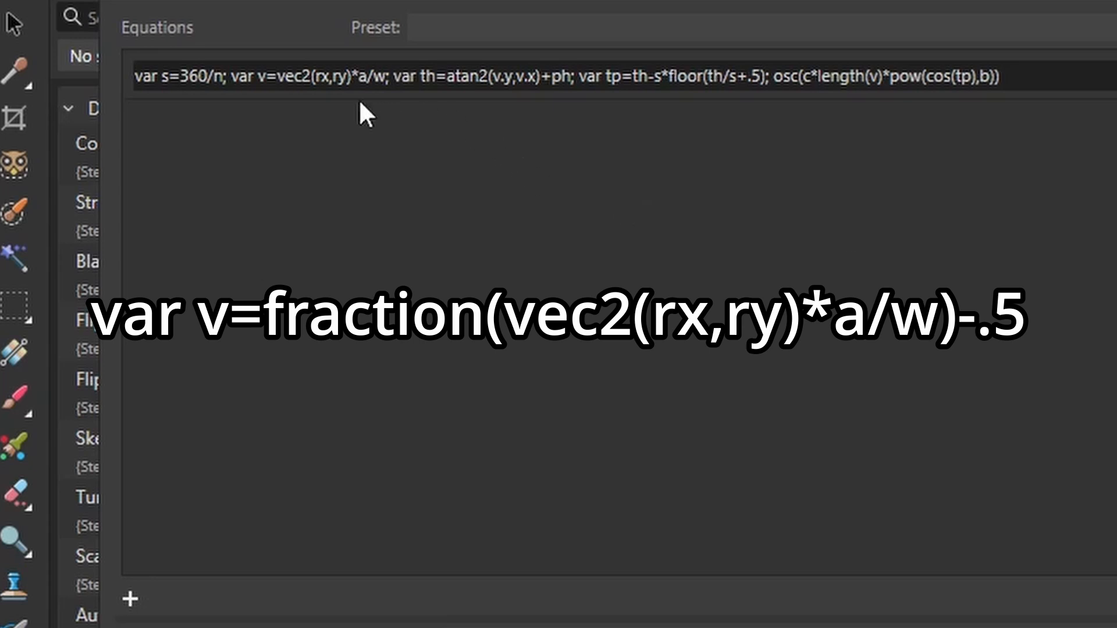
pyautogui.click(281, 75)
pyautogui.click(278, 77)
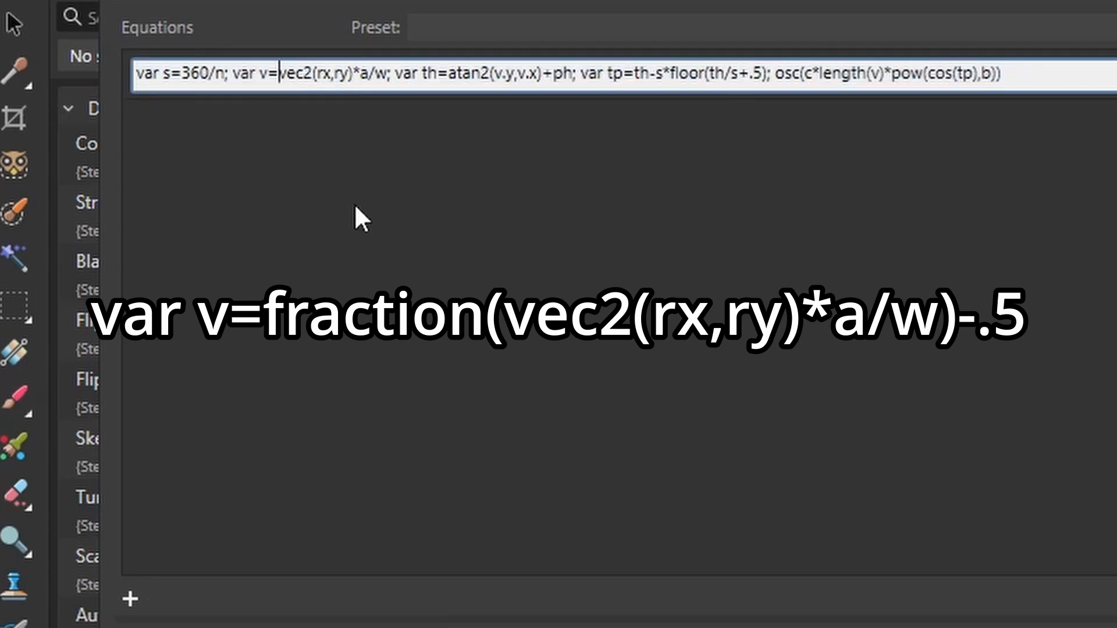
pyautogui.write('fra')
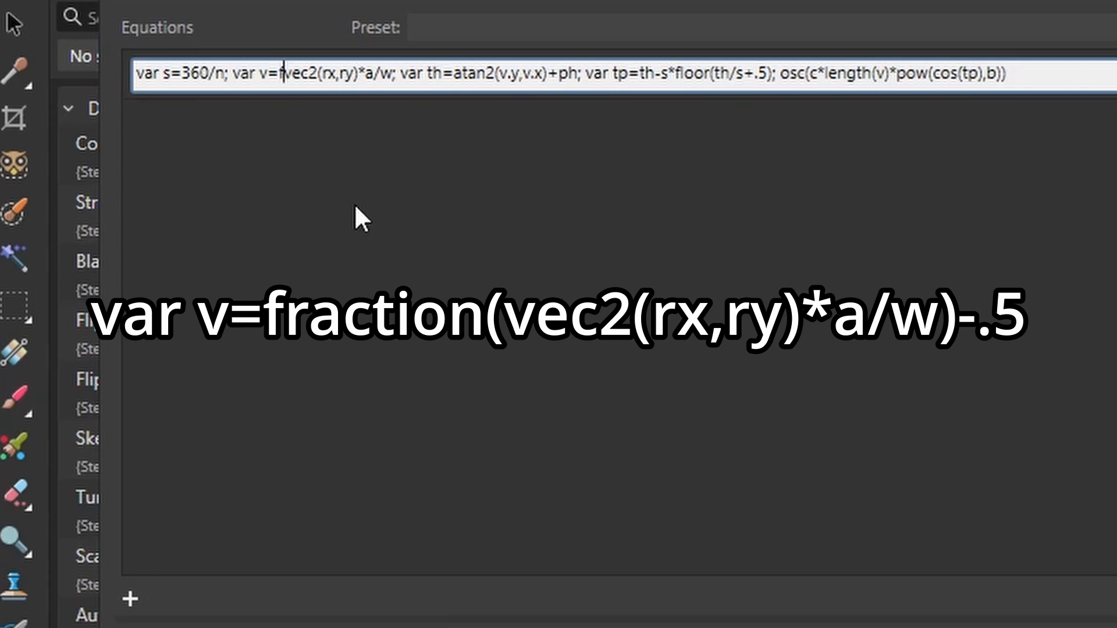
pyautogui.write('ction(')
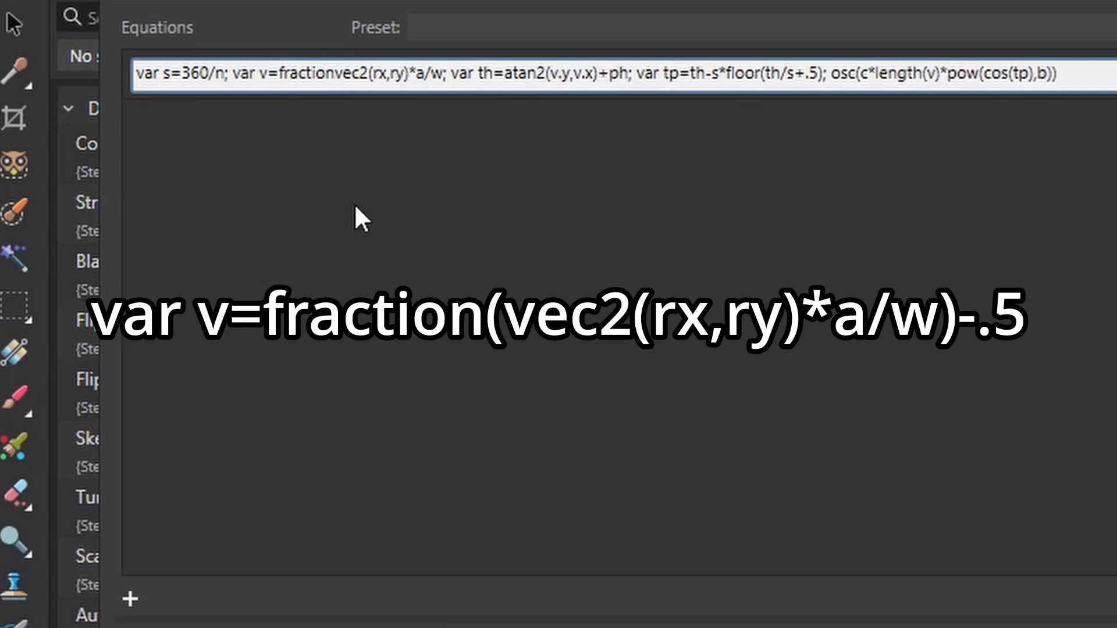
pyautogui.click(448, 74)
pyautogui.write(')-')
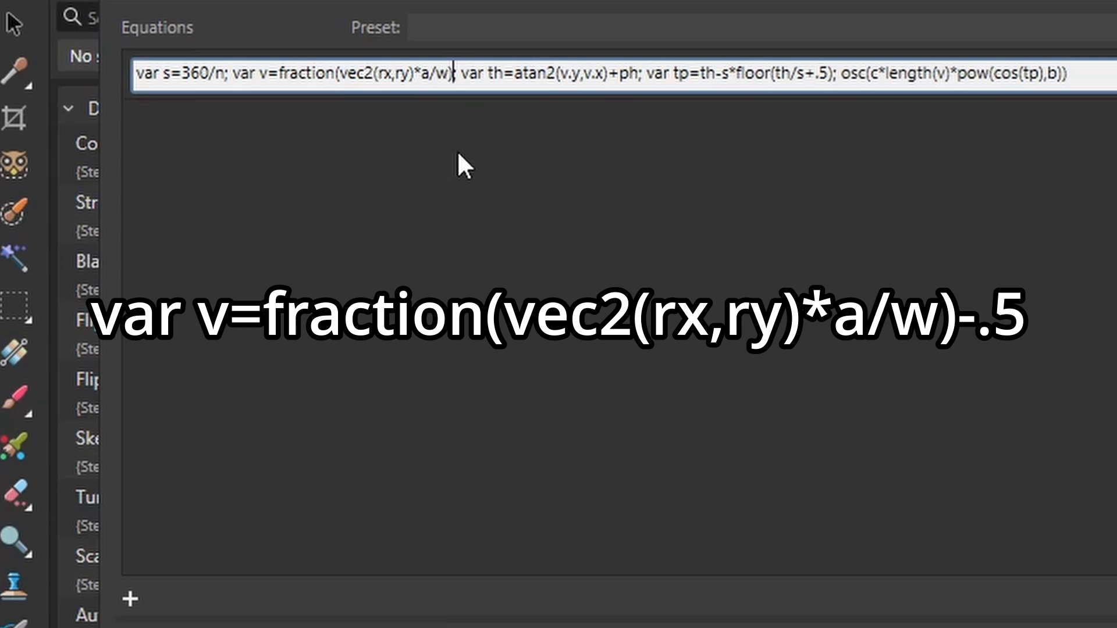
pyautogui.write('.5')
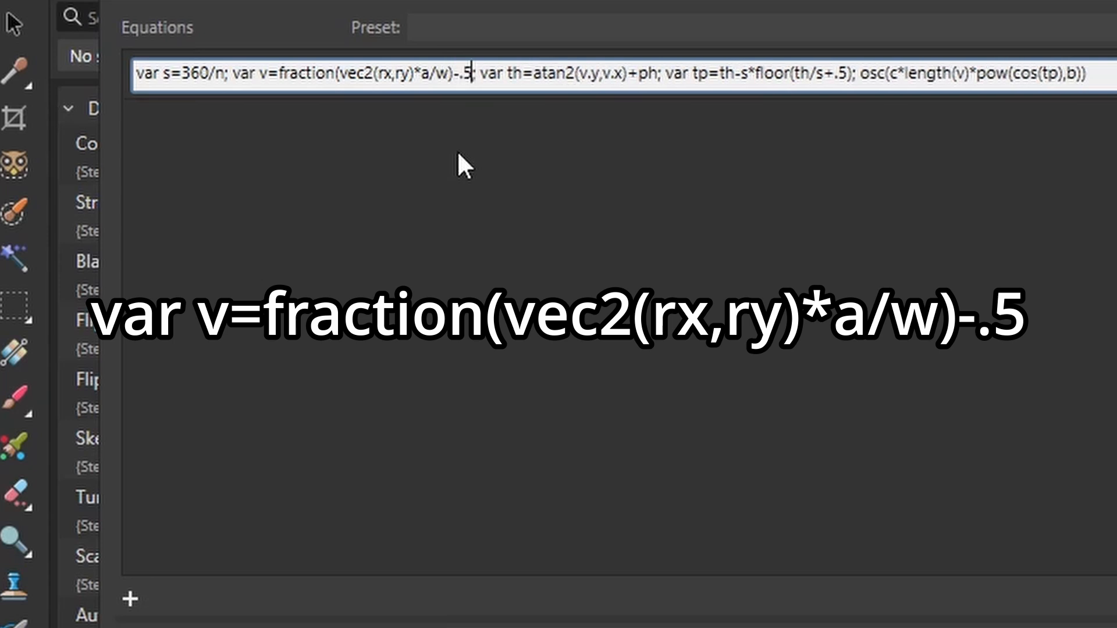
pyautogui.press('Return')
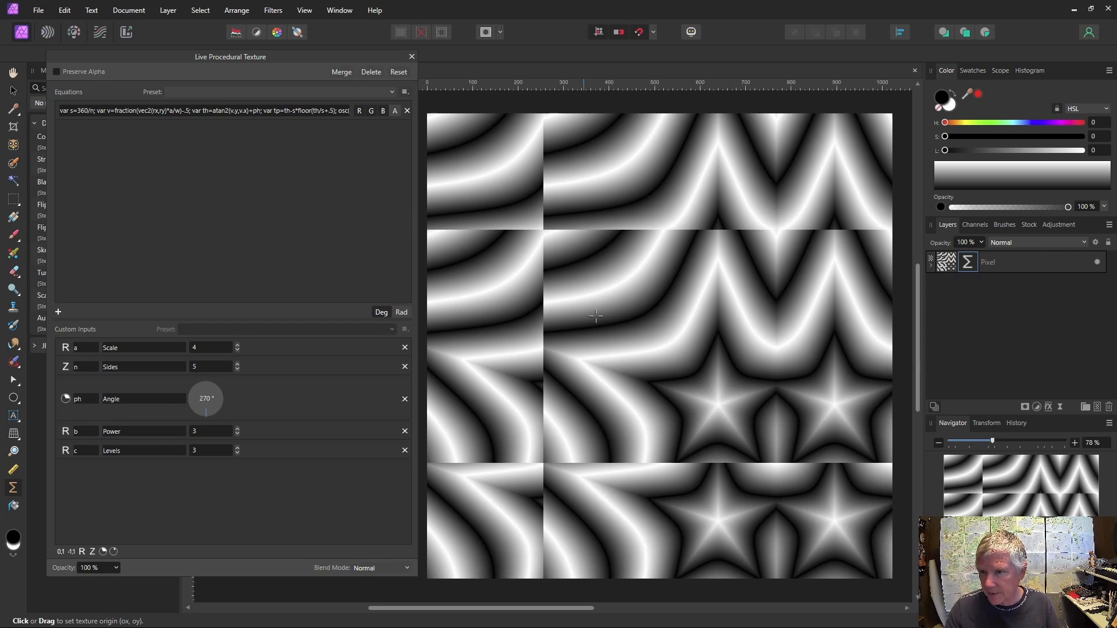
pyautogui.moveTo(752, 430); pyautogui.dragTo(656, 372)
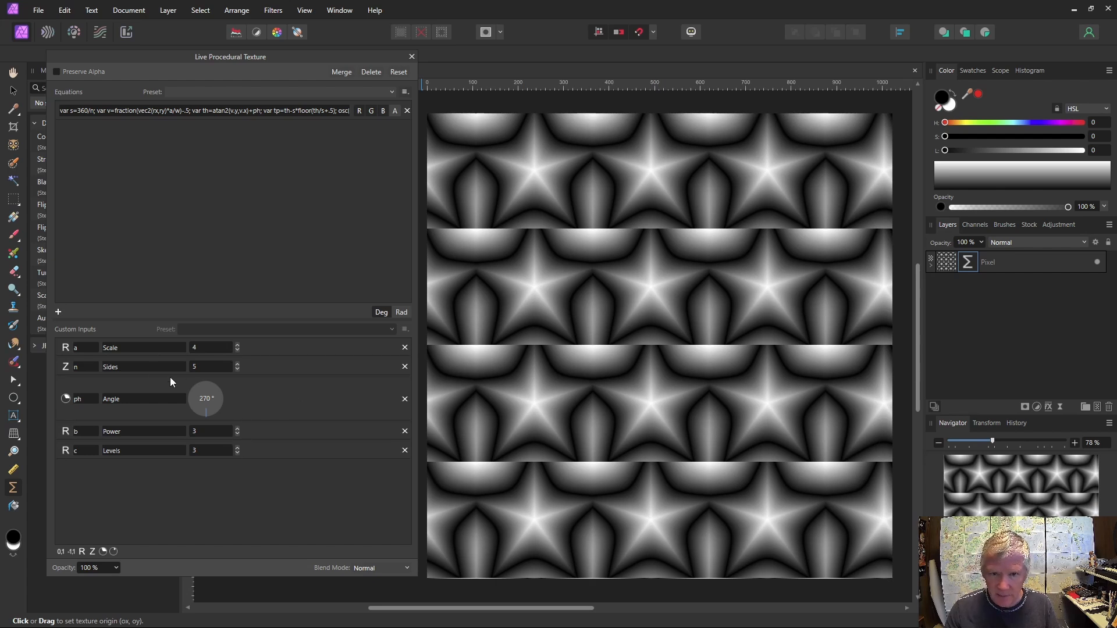
# Set the Sides input to 4 and the Levels input to 6.
pyautogui.click(239, 365)
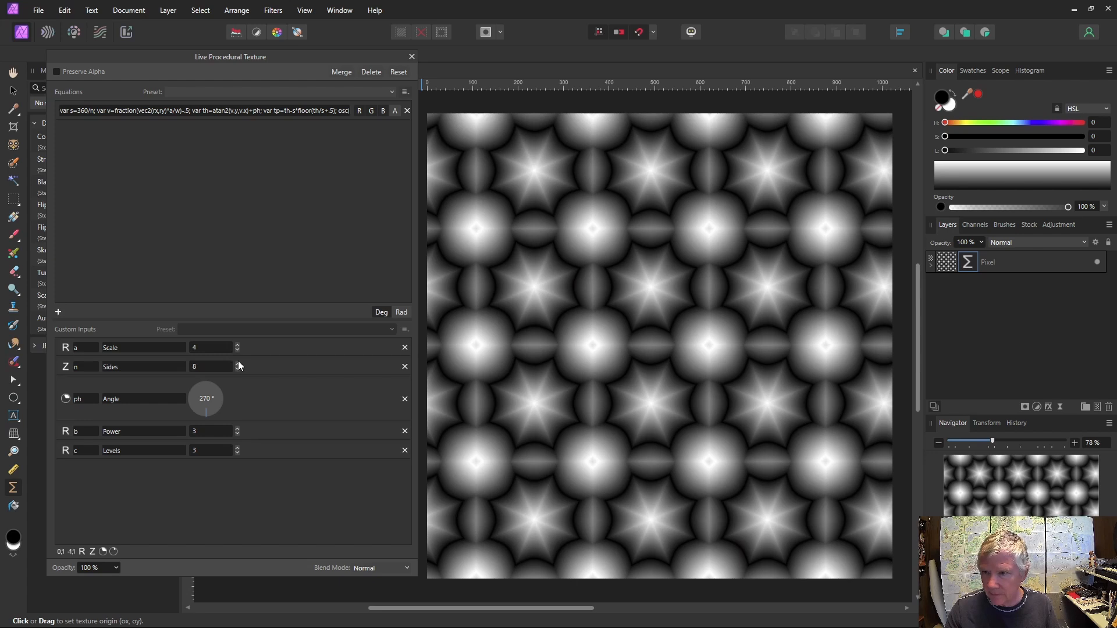
pyautogui.click(237, 370)
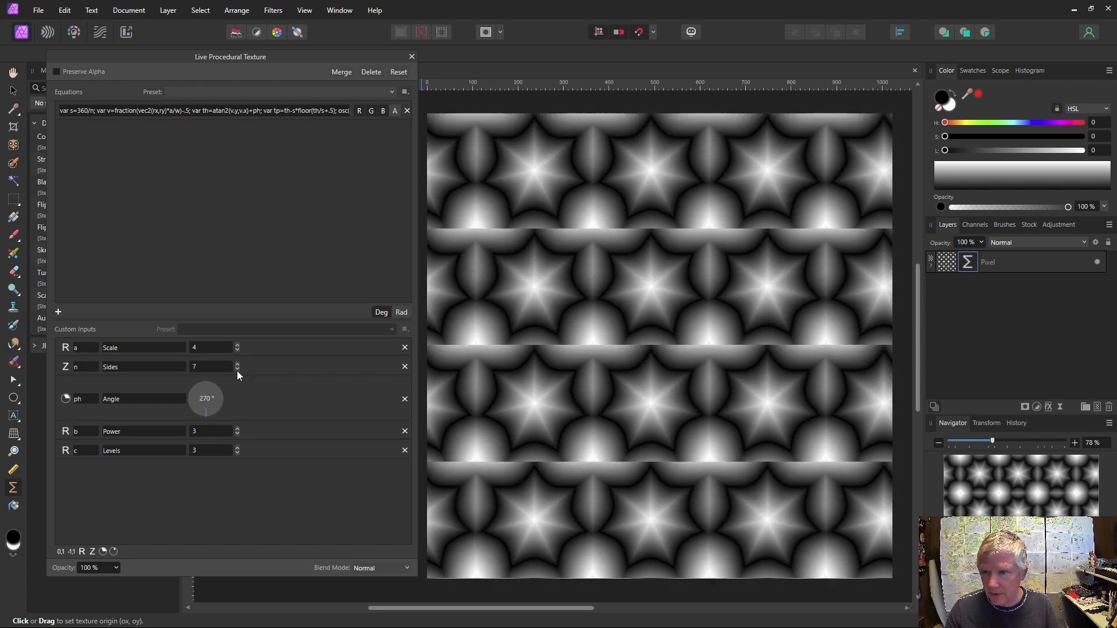
pyautogui.click(237, 370)
pyautogui.click(237, 370)
pyautogui.click(237, 370)
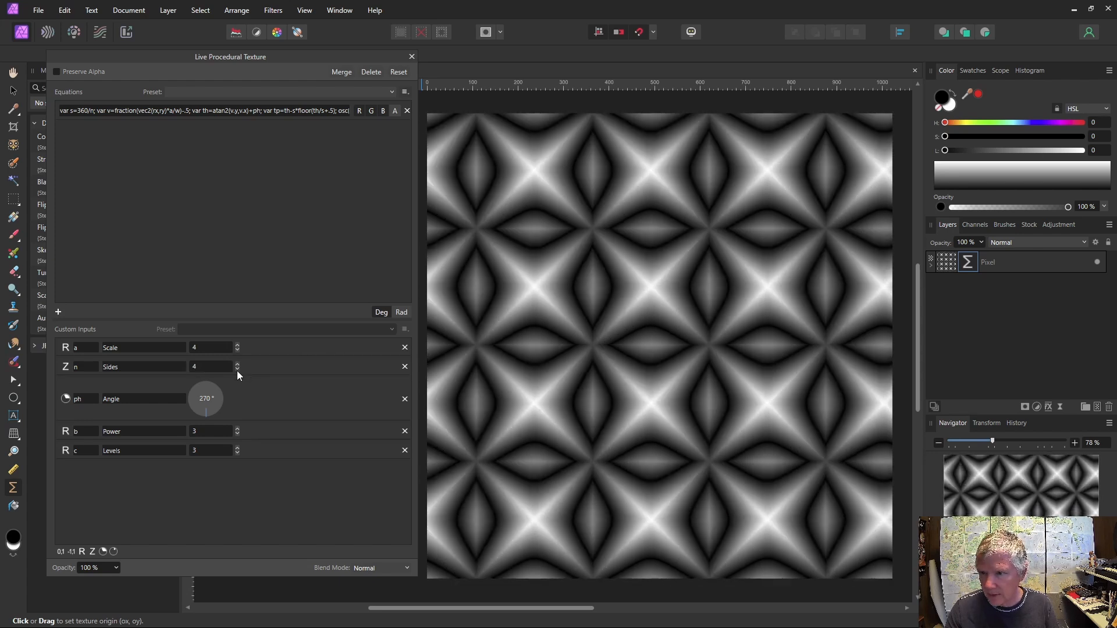
pyautogui.click(237, 447)
pyautogui.click(237, 448)
pyautogui.click(237, 447)
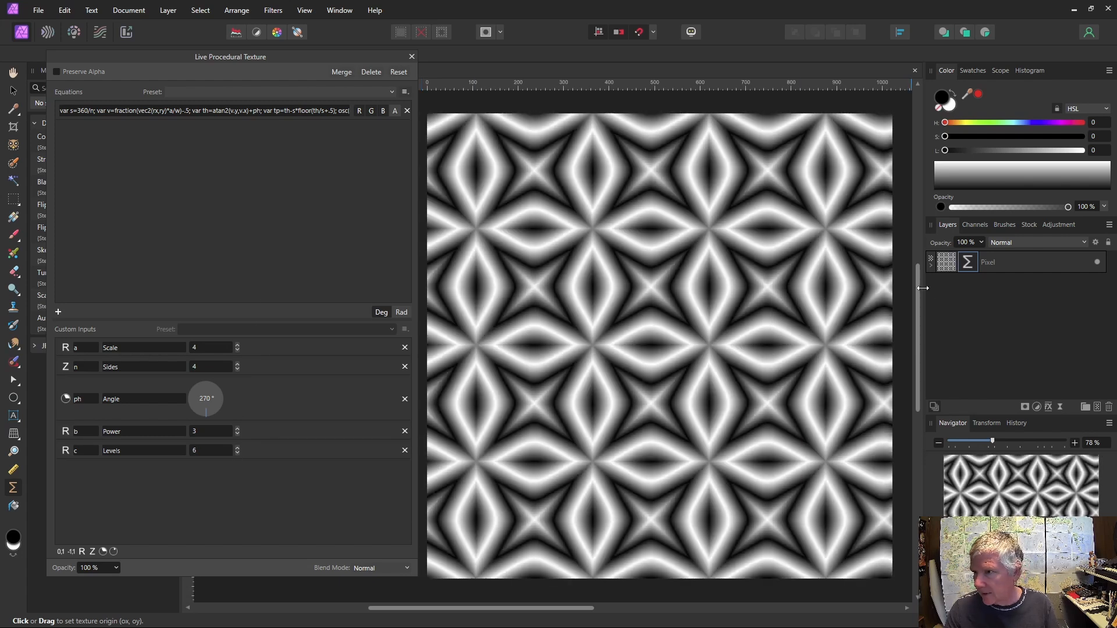
# Add a Gradient Map adjustment with the Landscape preset and move its settings dialog off the canvas image.
pyautogui.click(1055, 224)
pyautogui.scroll(5, 1024, 291)
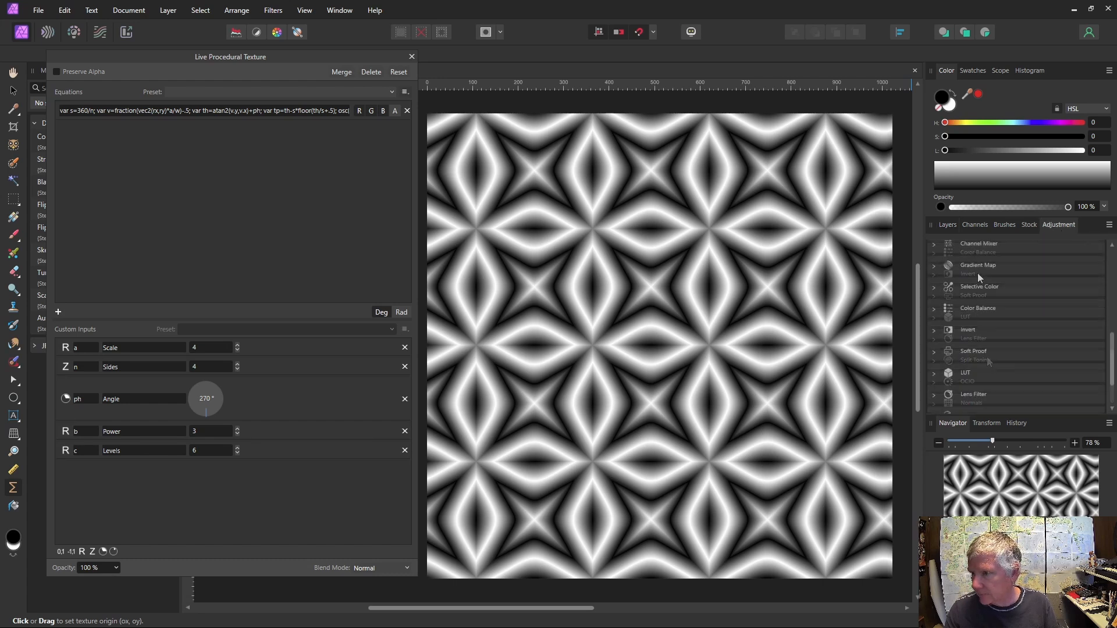
pyautogui.click(975, 267)
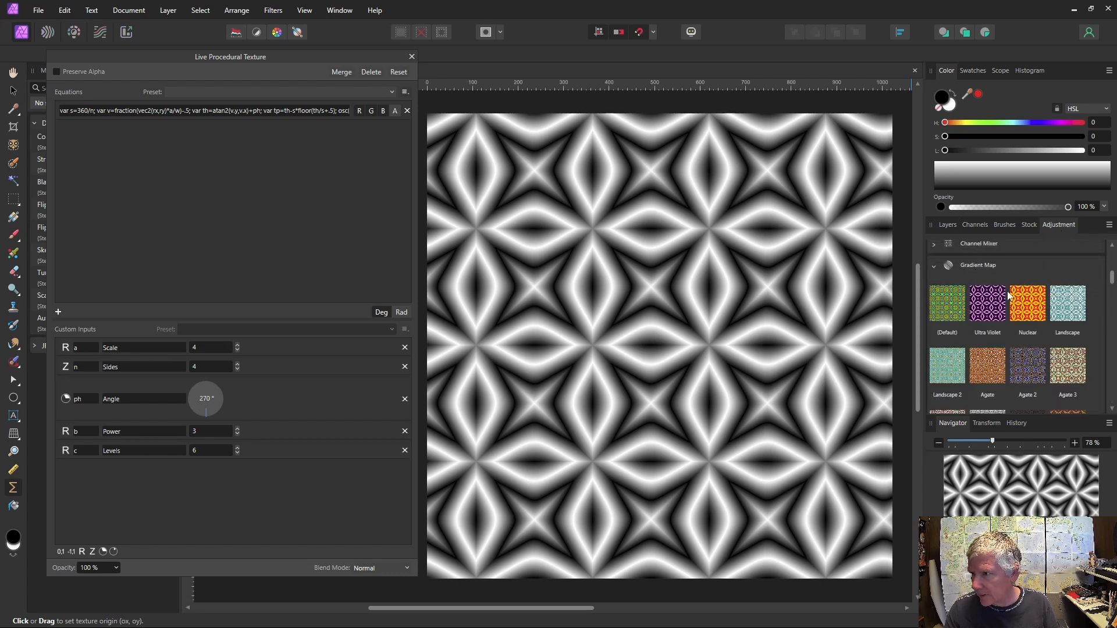
pyautogui.click(1073, 308)
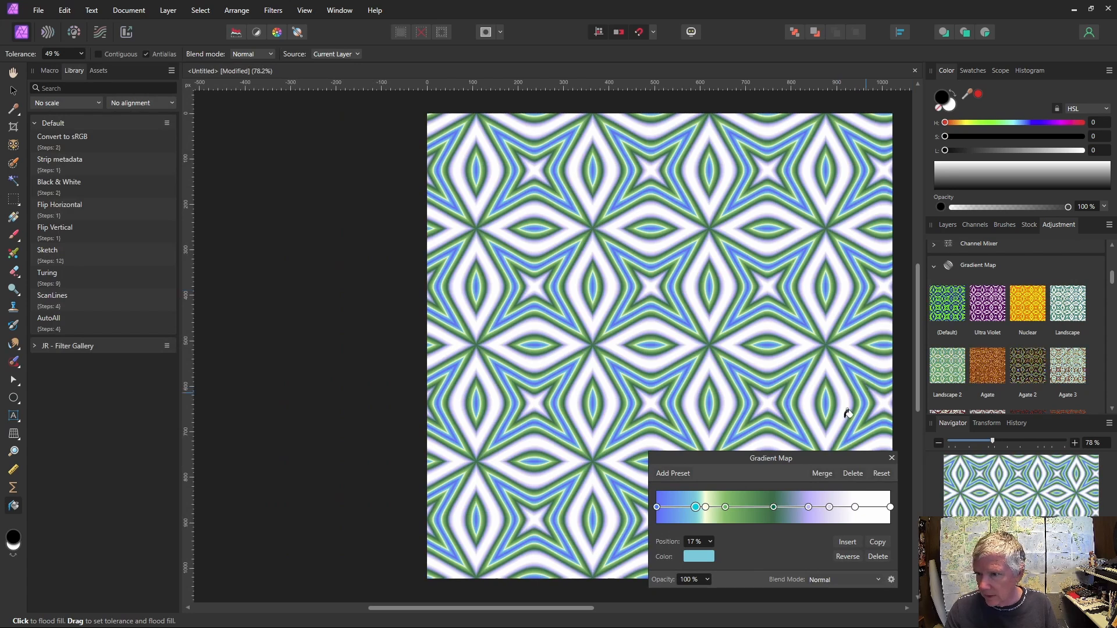
pyautogui.moveTo(816, 458); pyautogui.dragTo(246, 386)
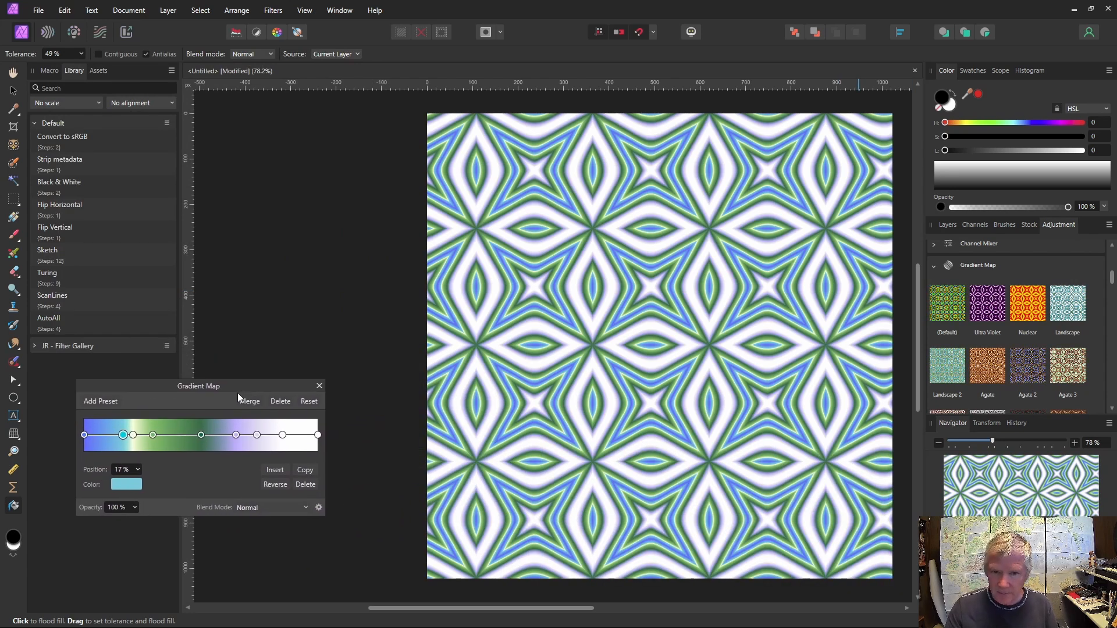
# Nest the Gradient Map adjustment inside the Pixel layer above the Procedural Texture, and expand the Pixel layer to show both.
pyautogui.click(946, 226)
pyautogui.moveTo(953, 266); pyautogui.dragTo(950, 289)
pyautogui.click(938, 267)
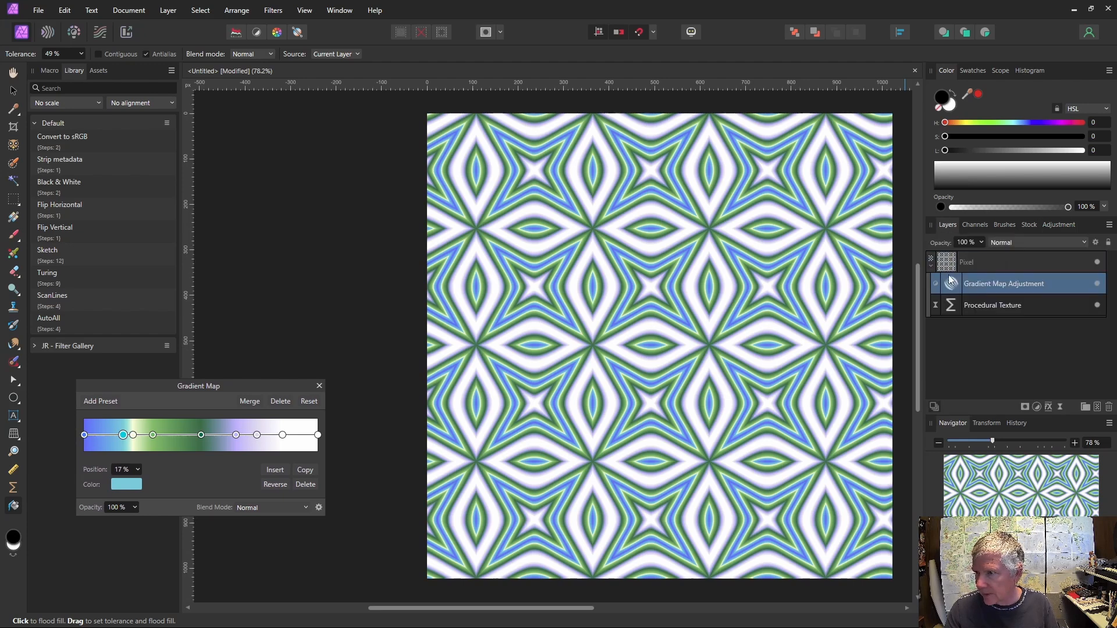
# Reopen the Procedural Texture settings and set the Scale input to 3.
pyautogui.click(954, 305)
pyautogui.click(237, 345)
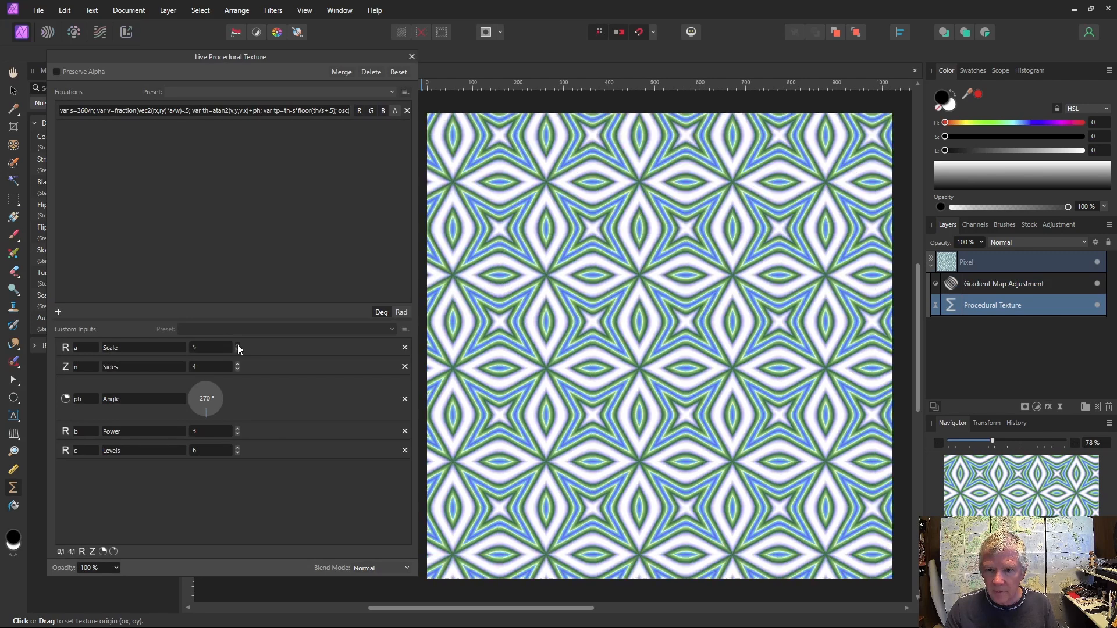
pyautogui.click(238, 345)
pyautogui.click(238, 345)
pyautogui.click(236, 350)
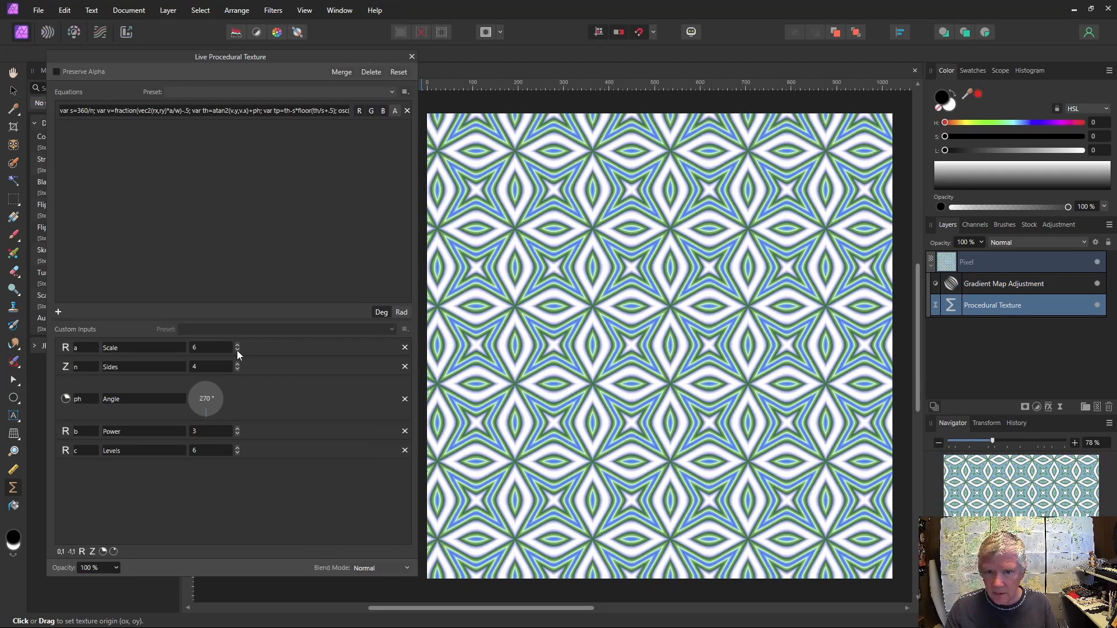
pyautogui.click(236, 350)
pyautogui.click(236, 350)
pyautogui.click(236, 350)
# Set the Sides input to 8 and the Levels input to 11.
pyautogui.click(238, 364)
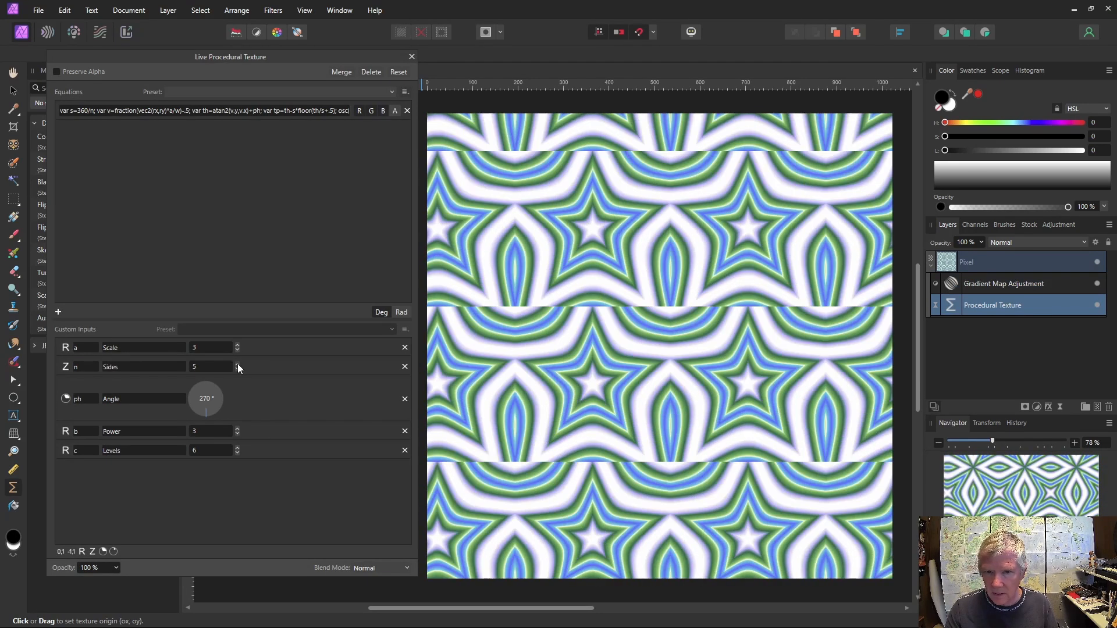
pyautogui.click(237, 364)
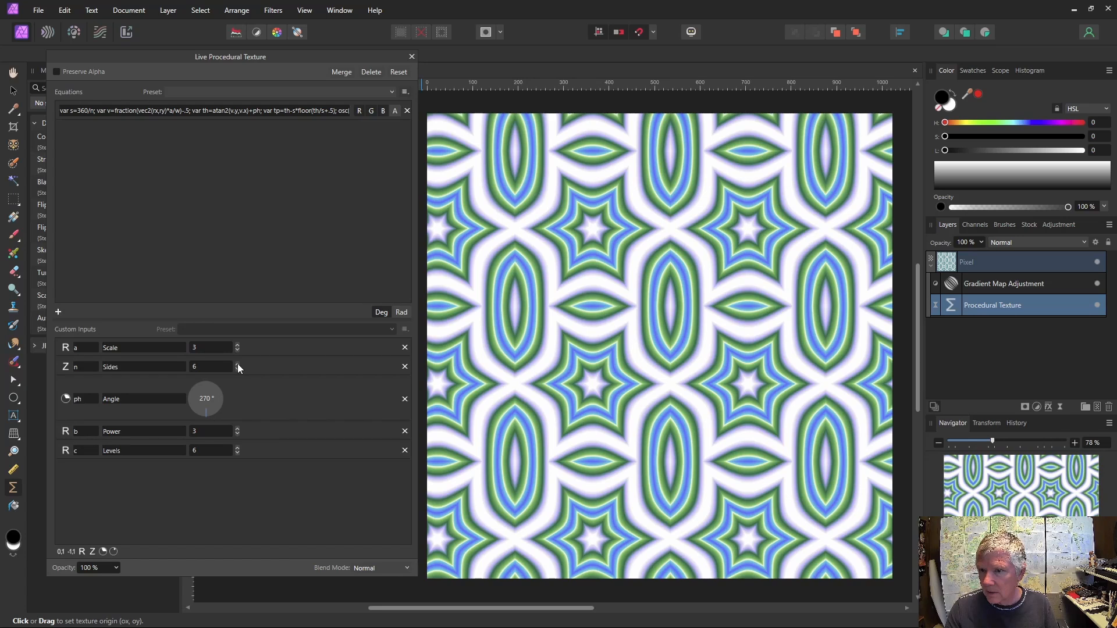
pyautogui.click(237, 364)
pyautogui.click(237, 364)
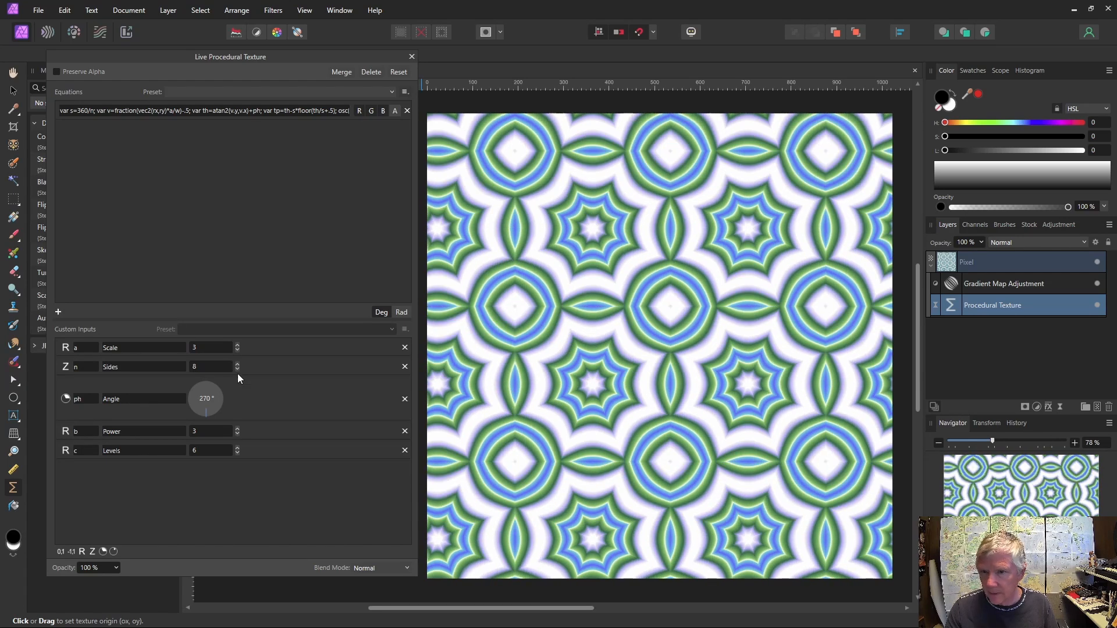
pyautogui.click(237, 447)
pyautogui.click(236, 447)
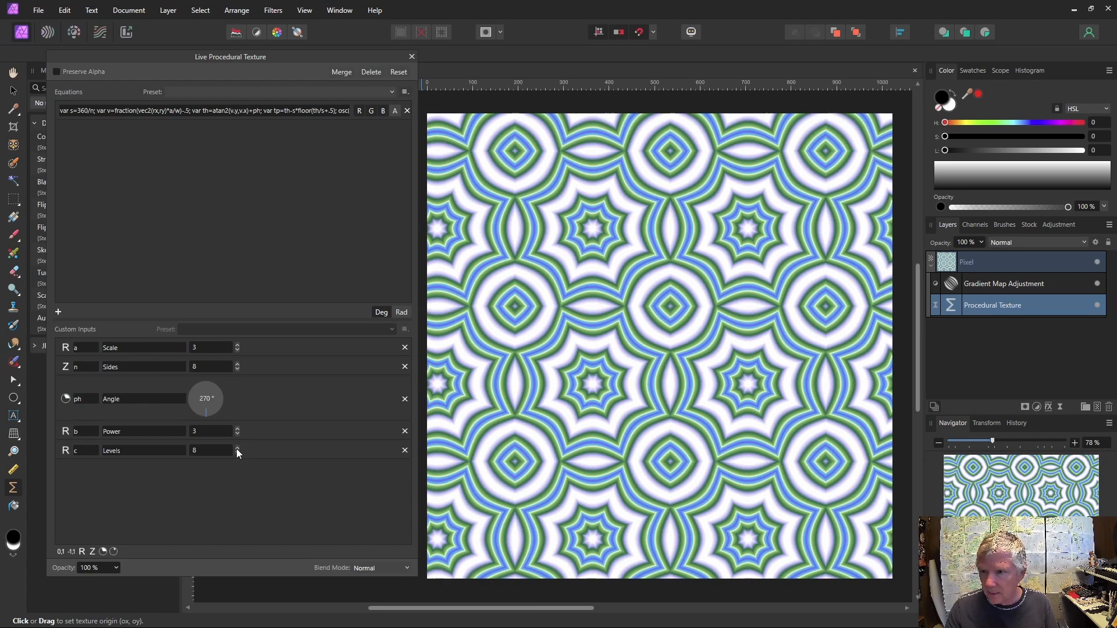
pyautogui.click(237, 448)
pyautogui.click(236, 447)
pyautogui.click(237, 447)
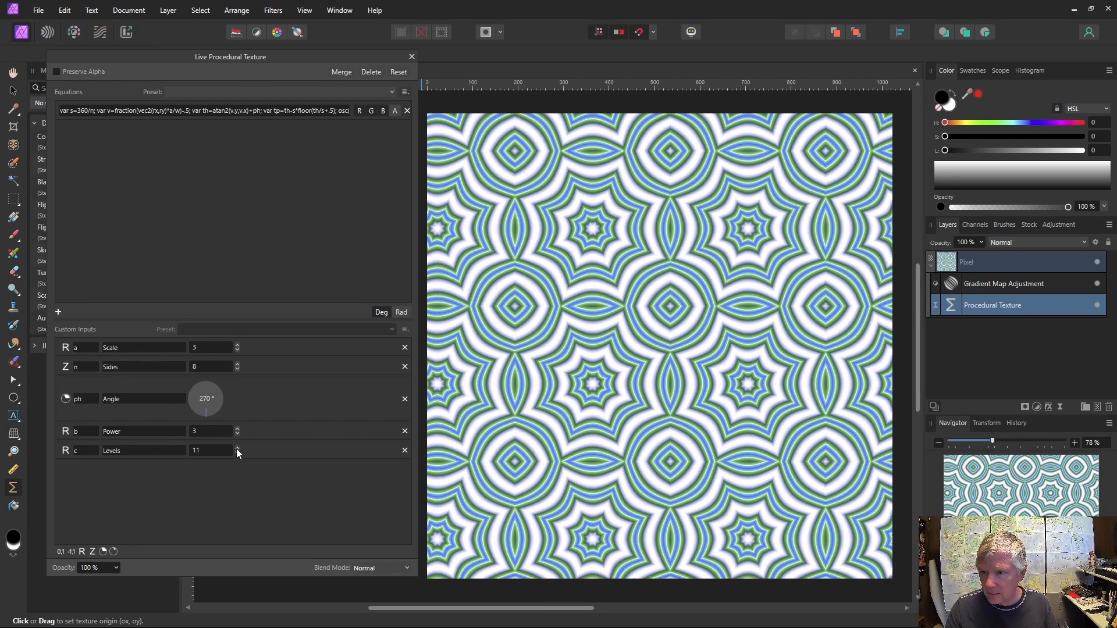
# Set the Sides input to 12.
pyautogui.click(238, 364)
pyautogui.click(237, 364)
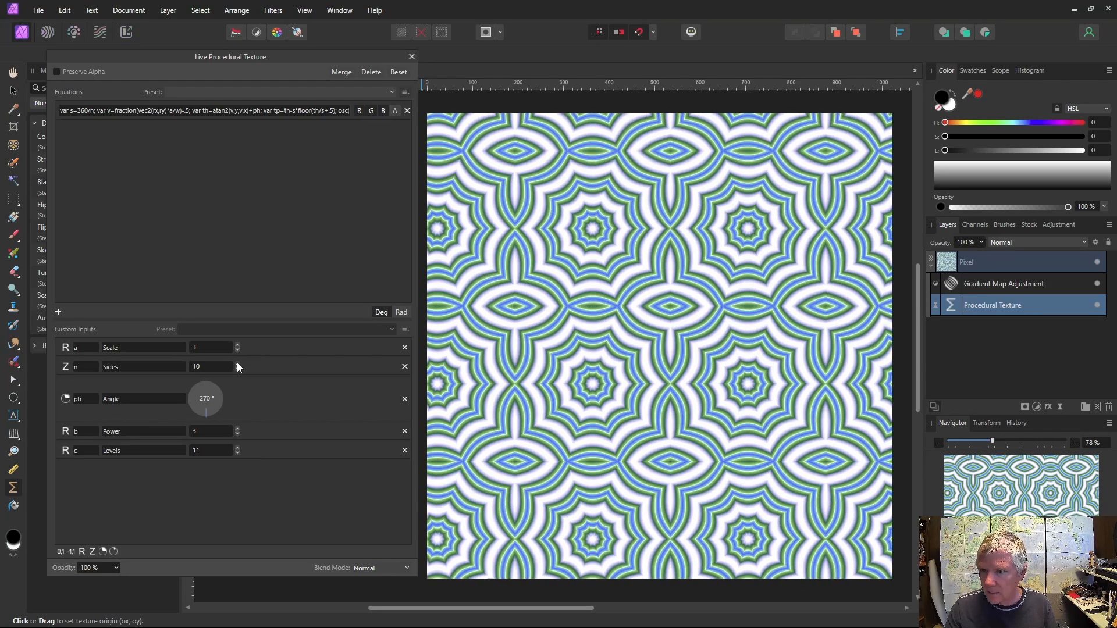
pyautogui.click(237, 364)
pyautogui.click(238, 364)
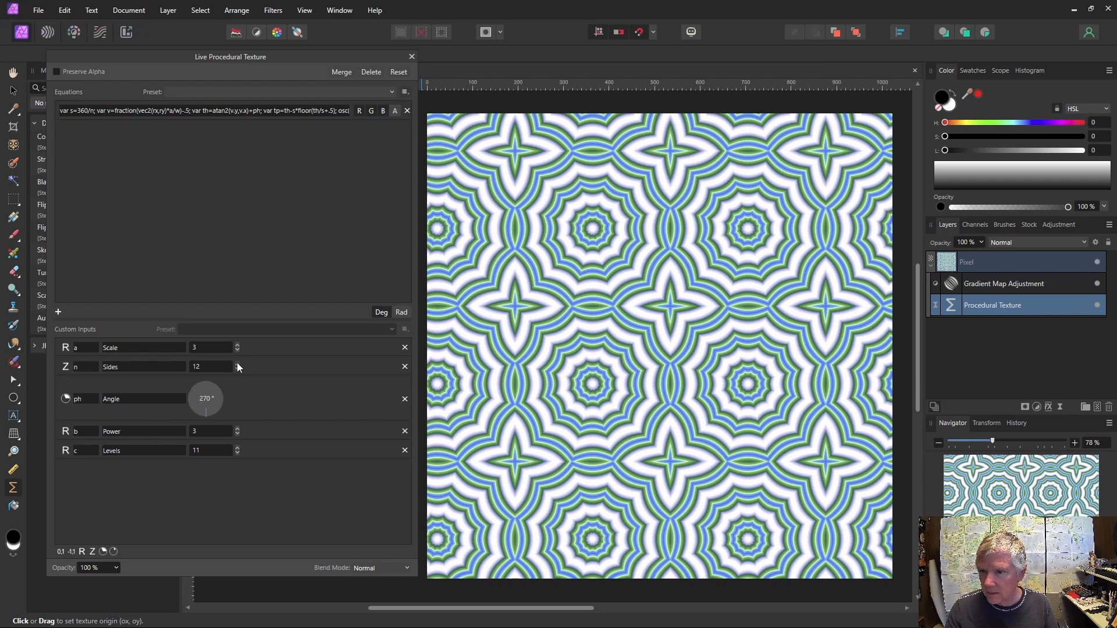
# Lower the Levels input to 3 for the gradient-mapped tile pattern.
pyautogui.click(237, 453)
pyautogui.click(237, 453)
pyautogui.click(237, 453)
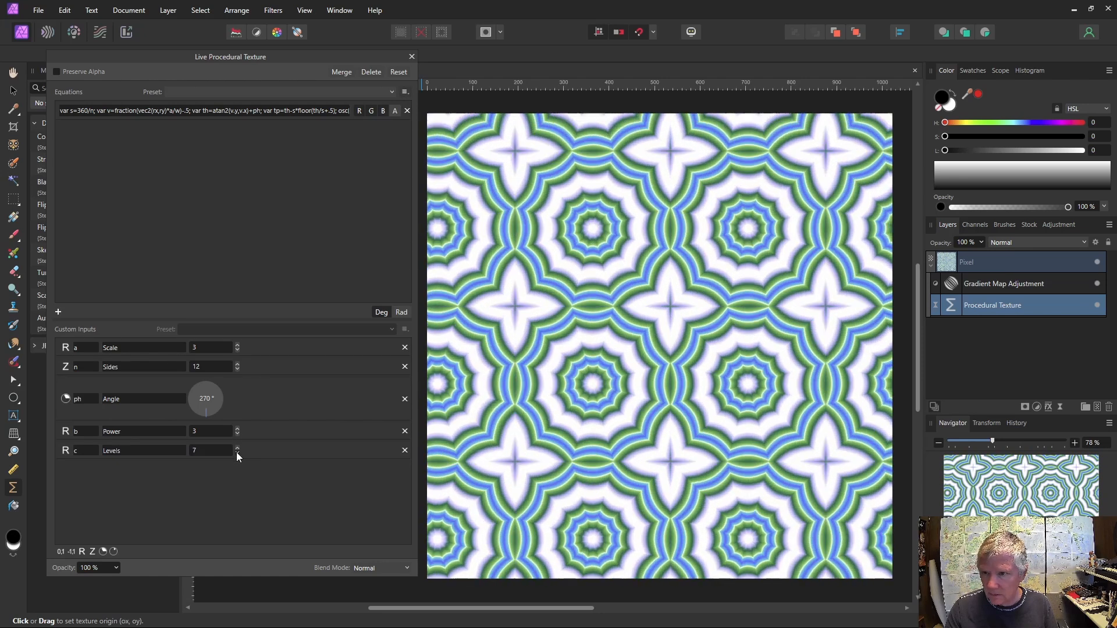
pyautogui.click(238, 453)
pyautogui.click(238, 453)
pyautogui.click(237, 453)
pyautogui.click(237, 453)
pyautogui.click(238, 453)
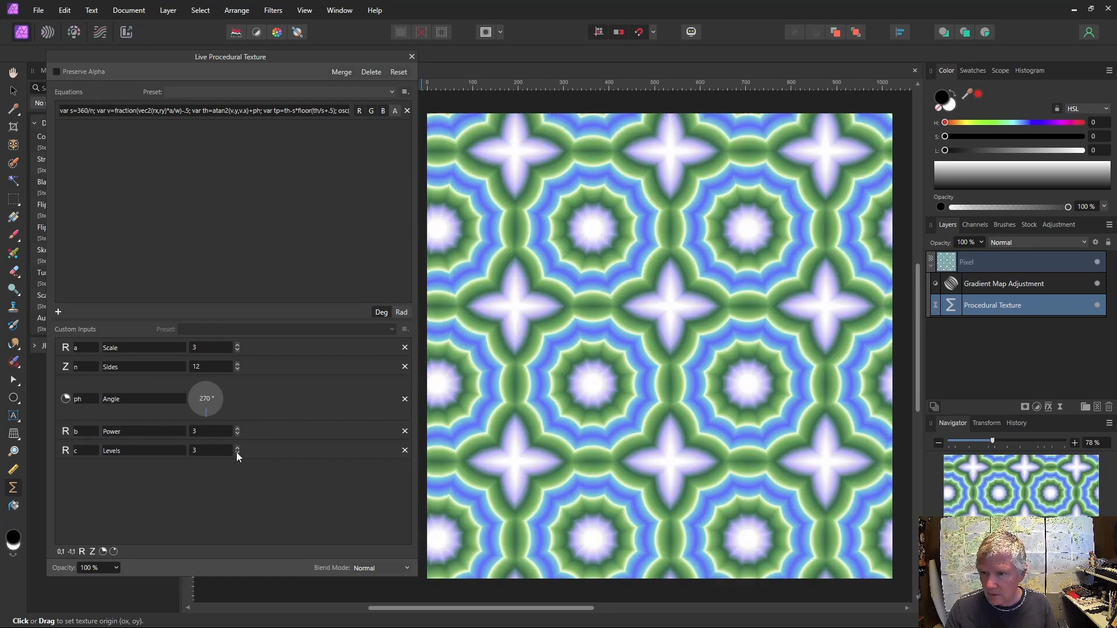